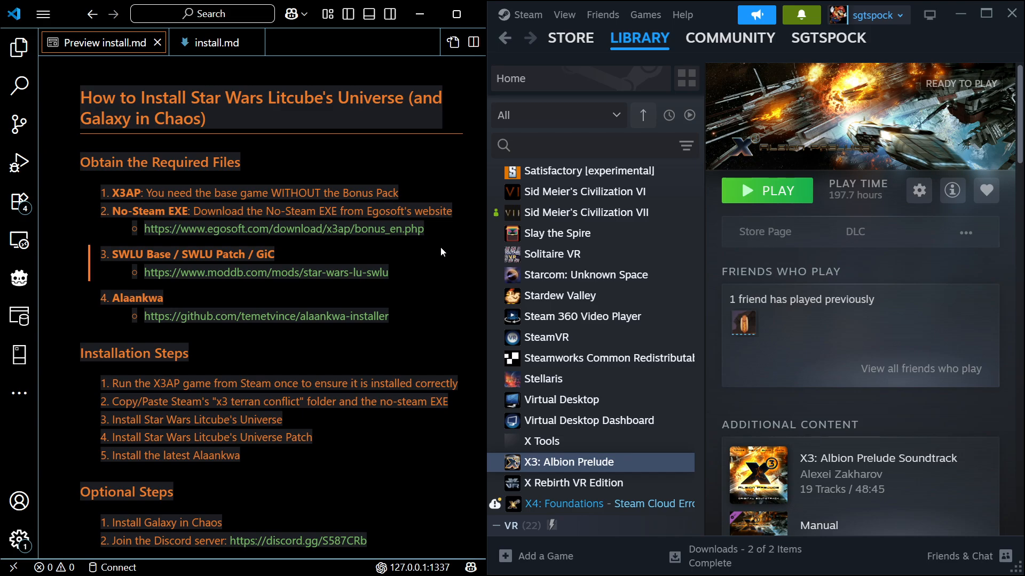
Check the DLC list in the properties of X3: Albion Prelude in Steam for the Bonus Package's install state
scroll(440, 247, down, 1)
scroll(440, 246, up, 1)
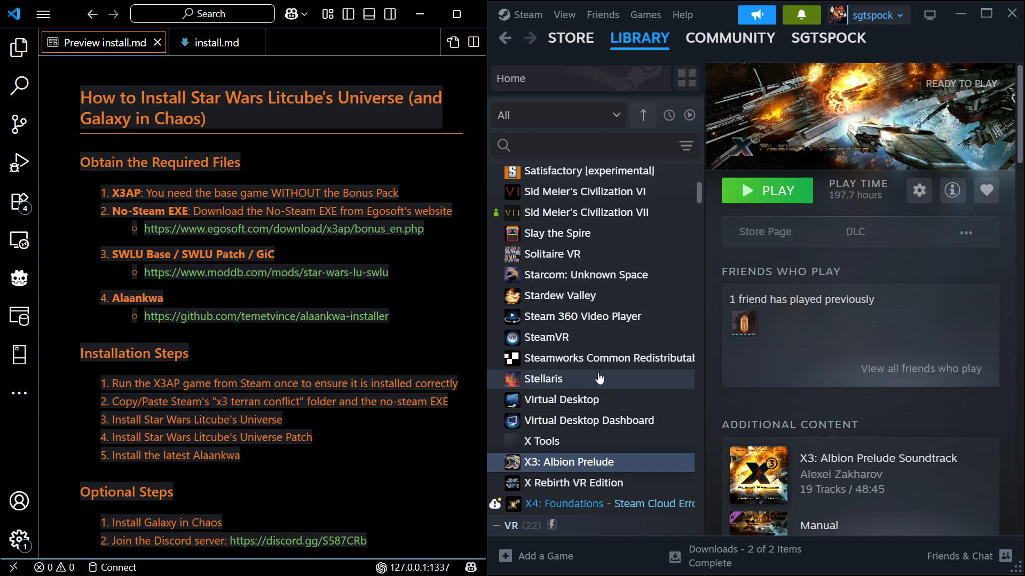
right_click(576, 462)
click(625, 440)
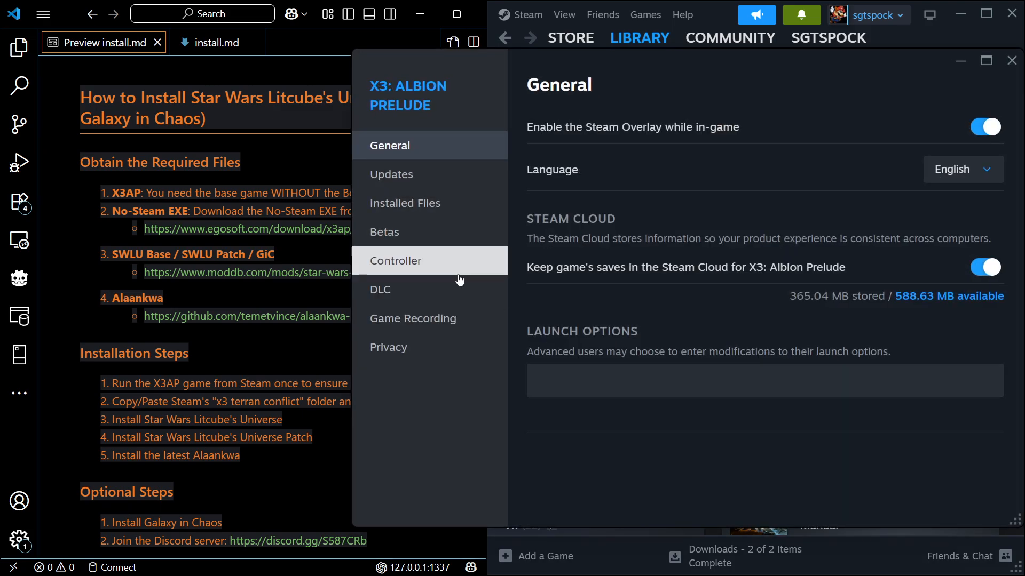
click(409, 291)
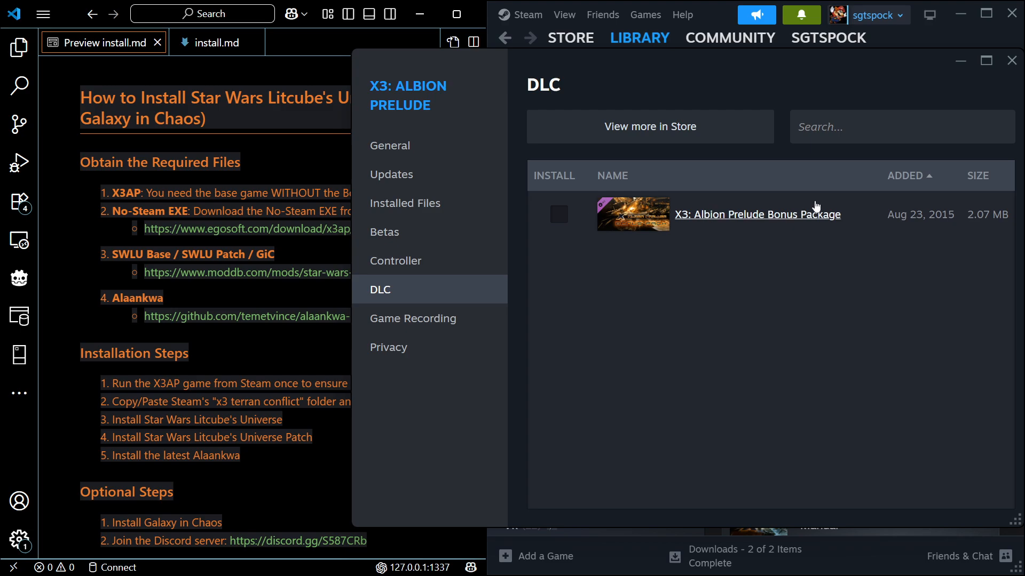
click(1012, 61)
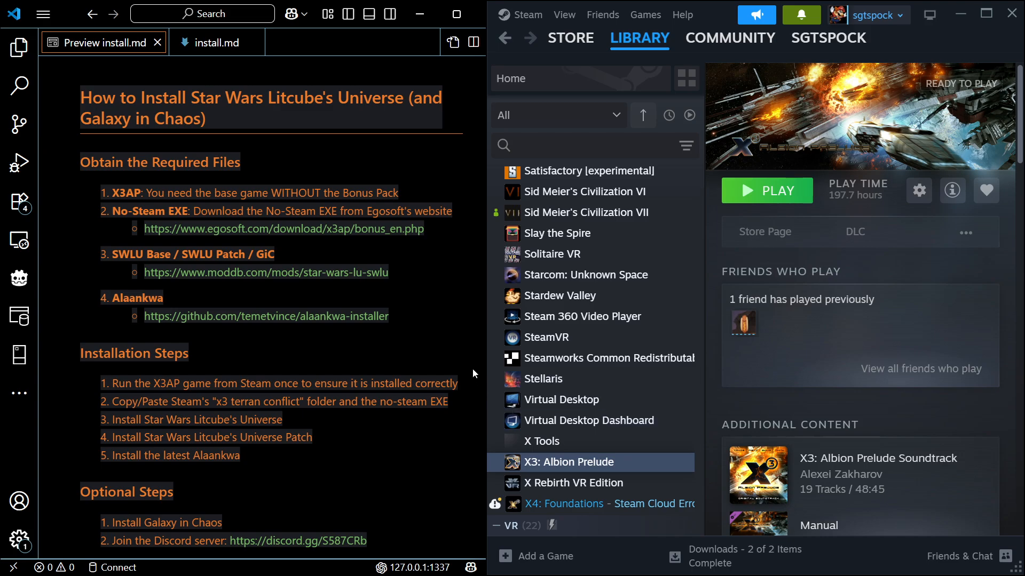
View Egosoft's X3: Albion Prelude bonus material page in the browser via the guide's No-Steam EXE link, closing the duplicate page
click(376, 234)
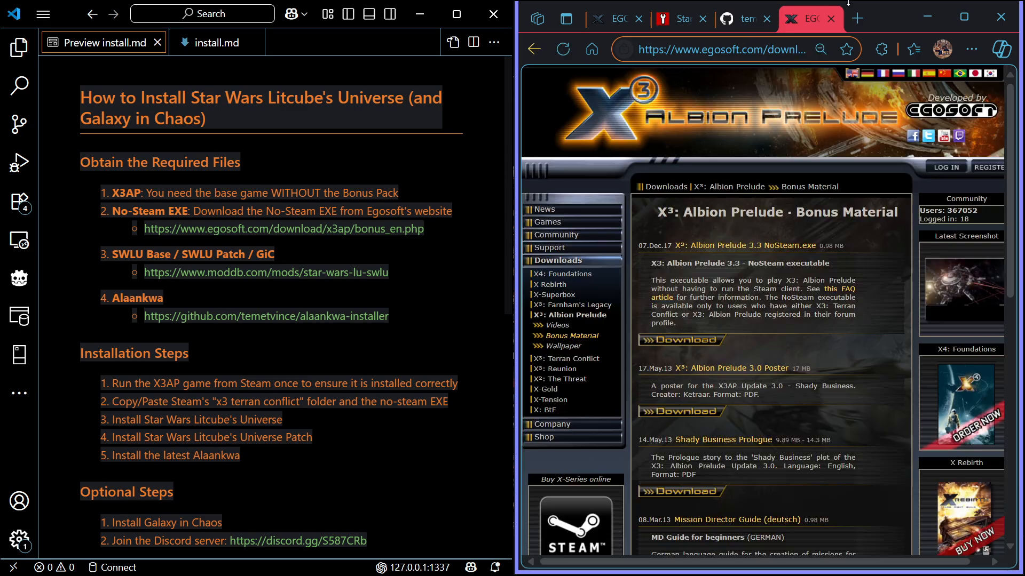
click(831, 18)
click(614, 11)
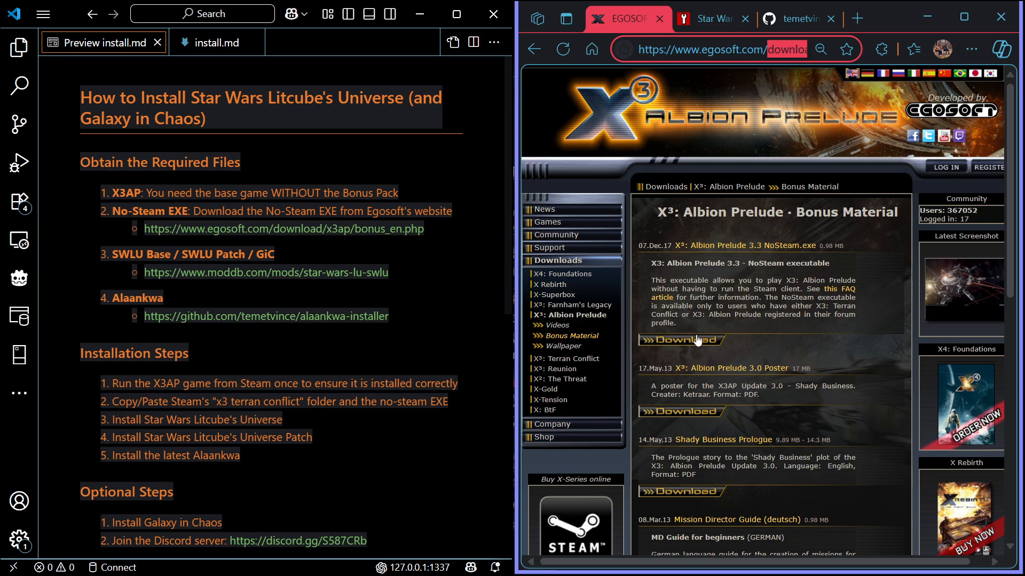
Review the files and addons listings of the Star Wars LU (SWLU) mod on ModDB and return to its summary page
click(713, 27)
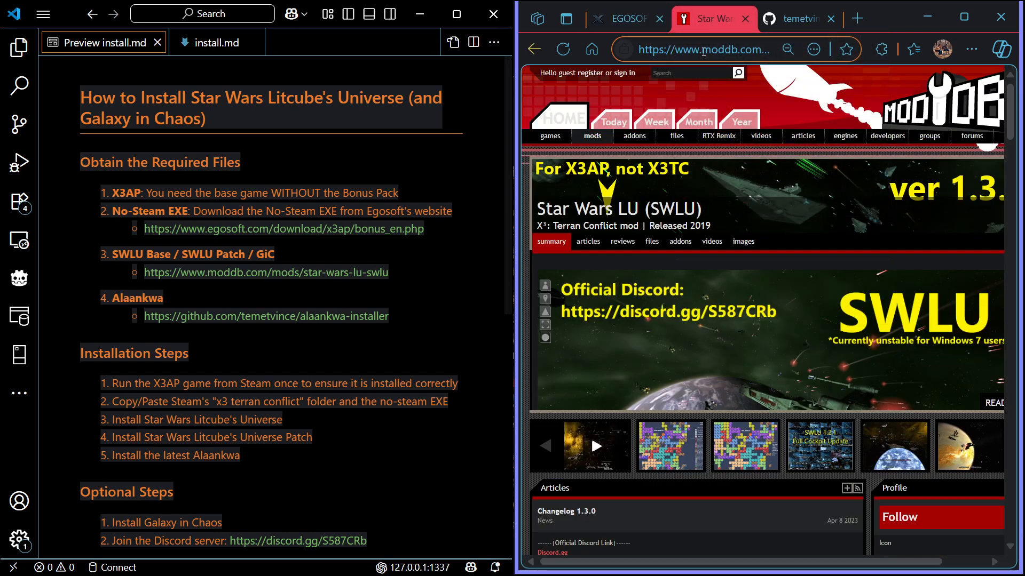
click(652, 242)
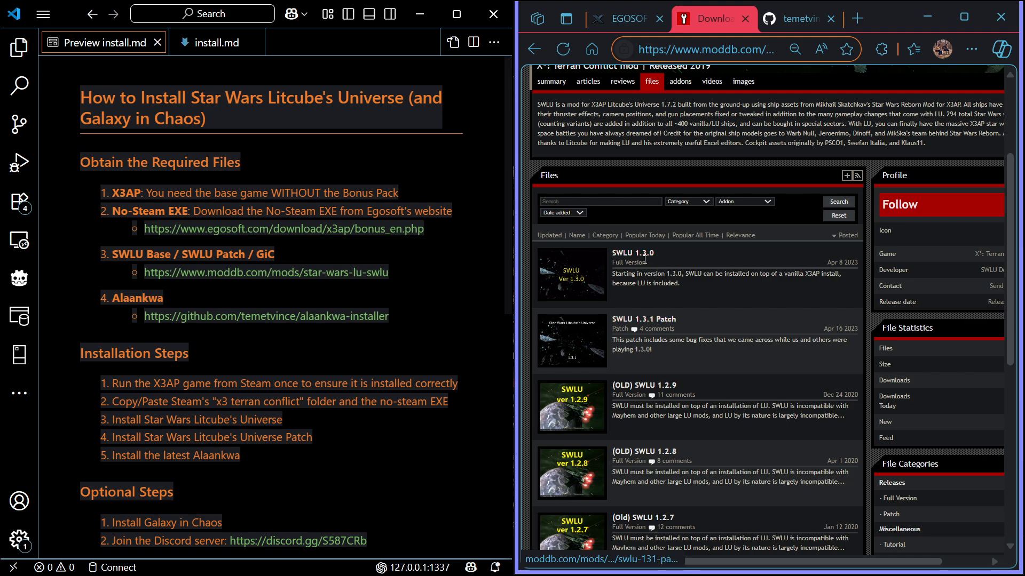
scroll(703, 265, up, 3)
click(680, 242)
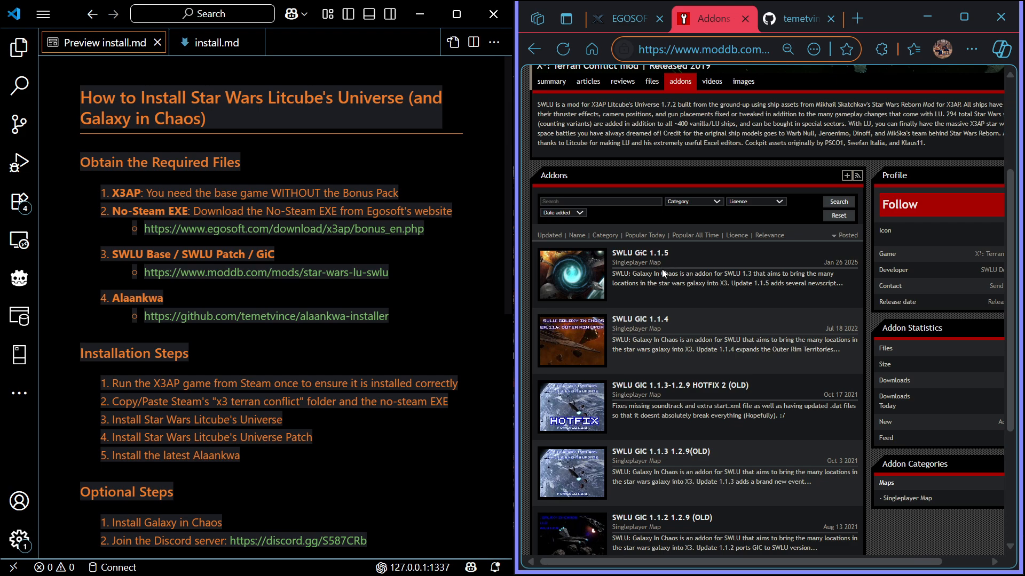
scroll(662, 269, up, 3)
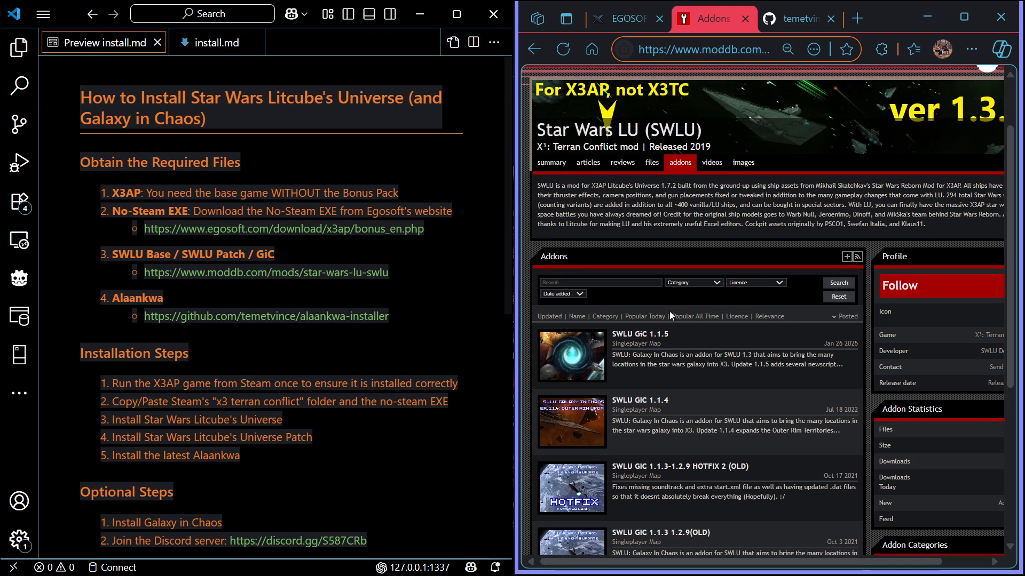
scroll(668, 315, down, 2)
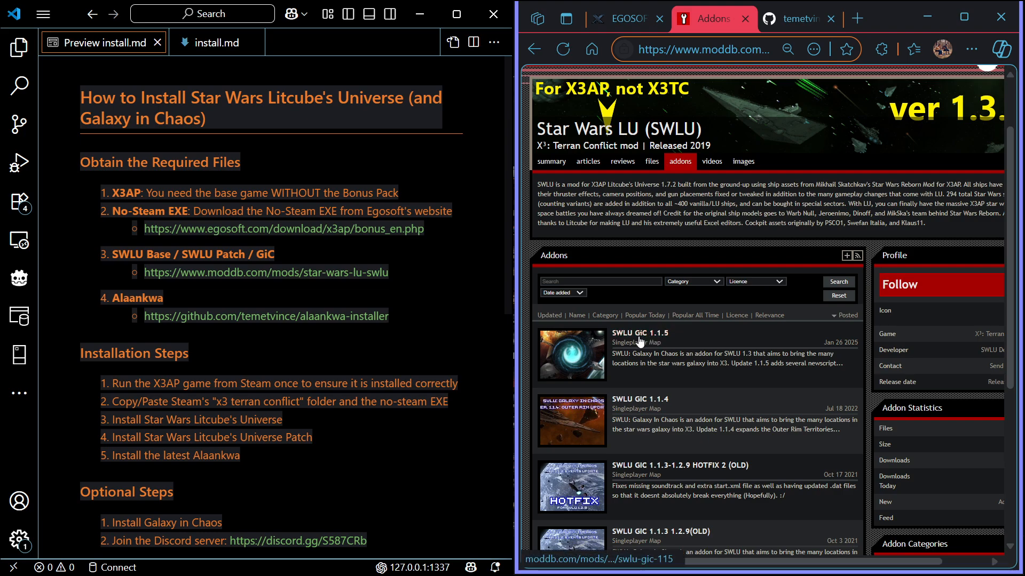
scroll(706, 262, up, 2)
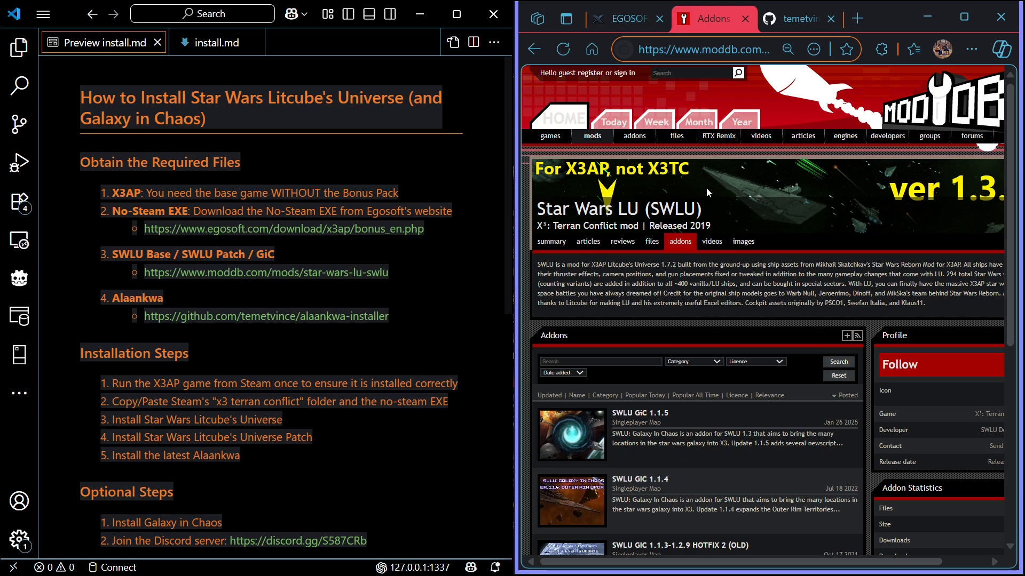
key(alt+Left)
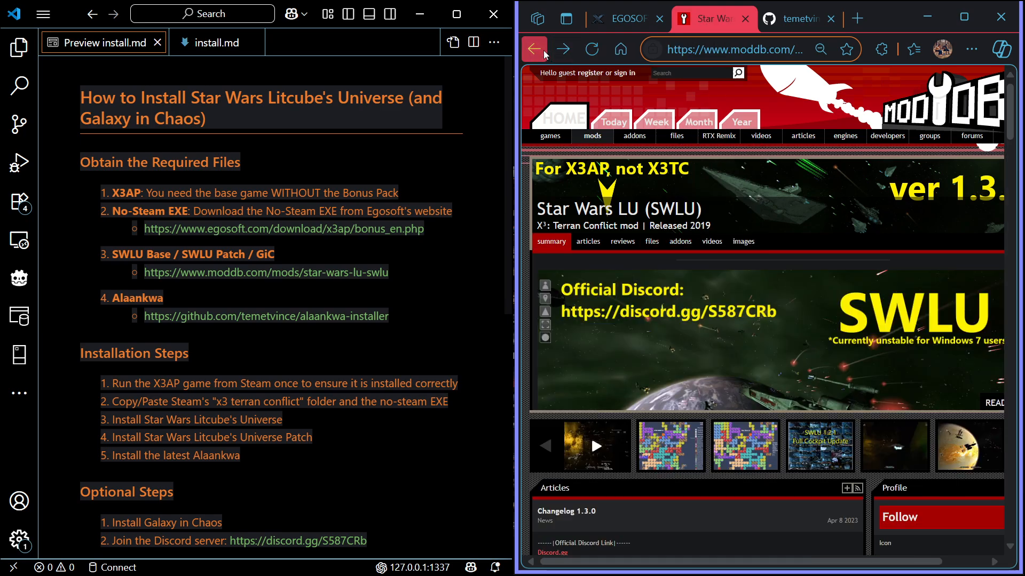
Read the script download and prerequisites sections in the README of the alaankwa-installer repository on GitHub
click(784, 27)
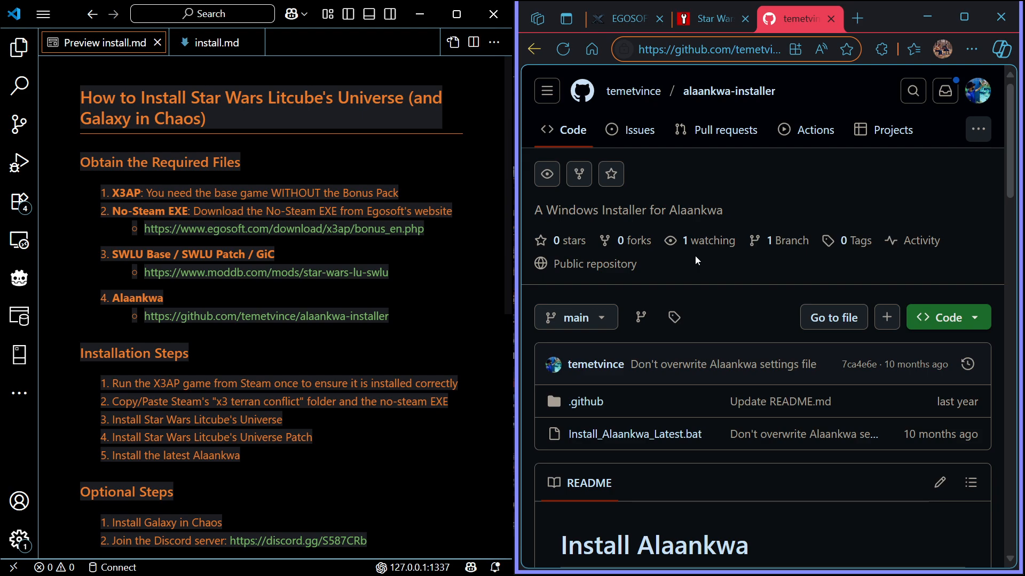
scroll(694, 253, down, 2)
scroll(689, 245, down, 2)
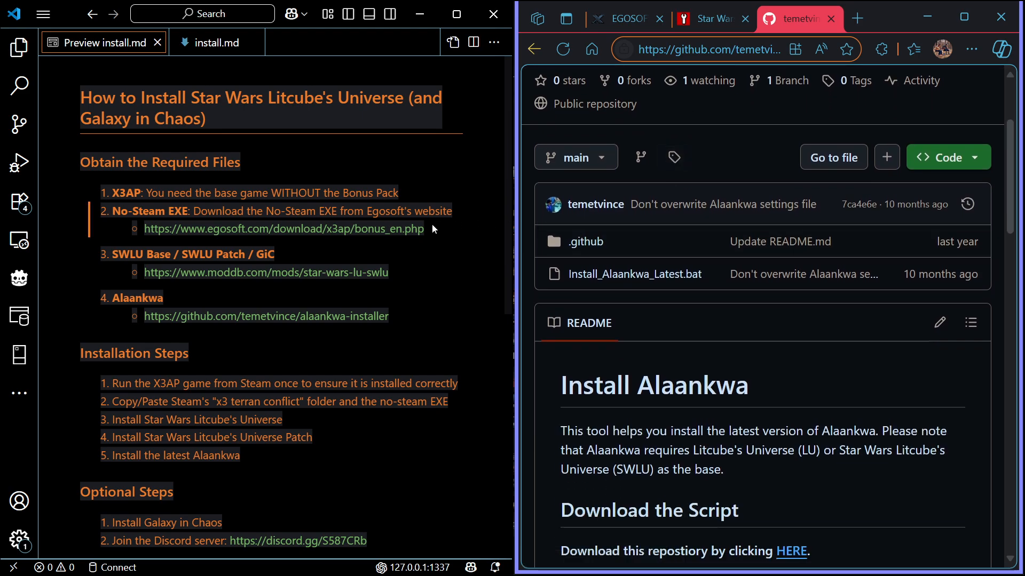
scroll(689, 247, down, 6)
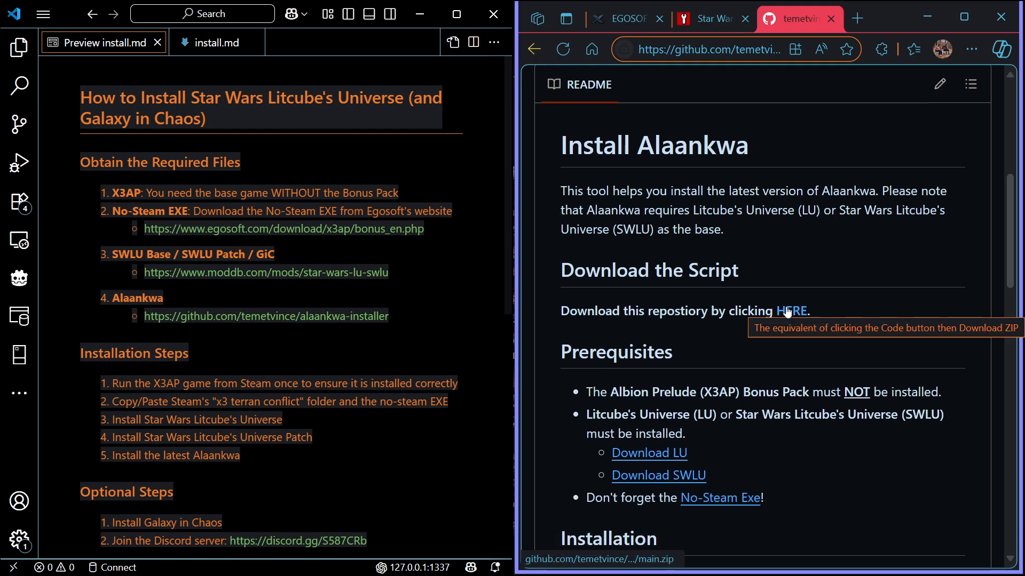
scroll(783, 293, up, 10)
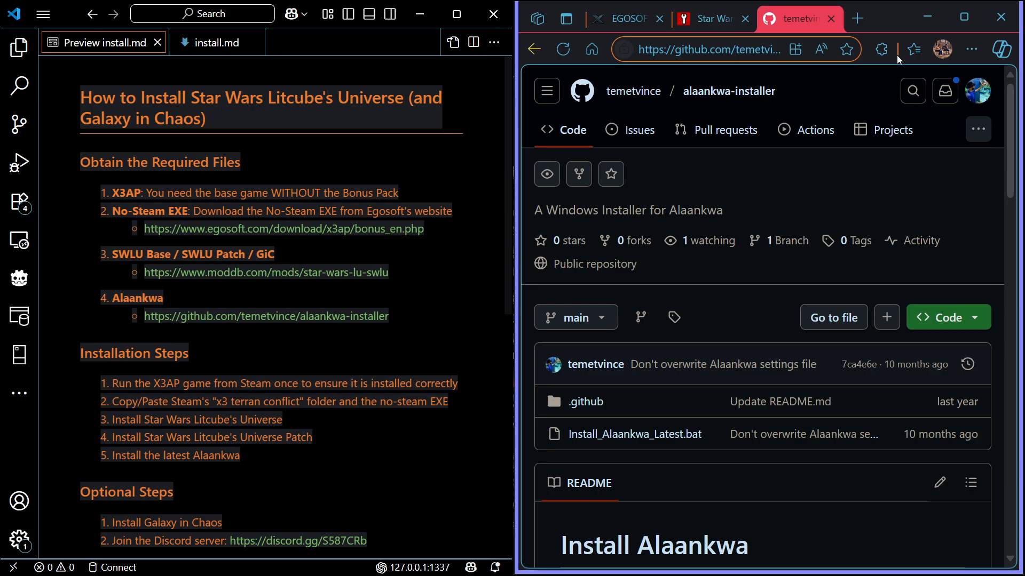
Minimize the browser and Steam to reach File Explorer, and go through the required files and folders in x3ap
click(927, 17)
click(960, 14)
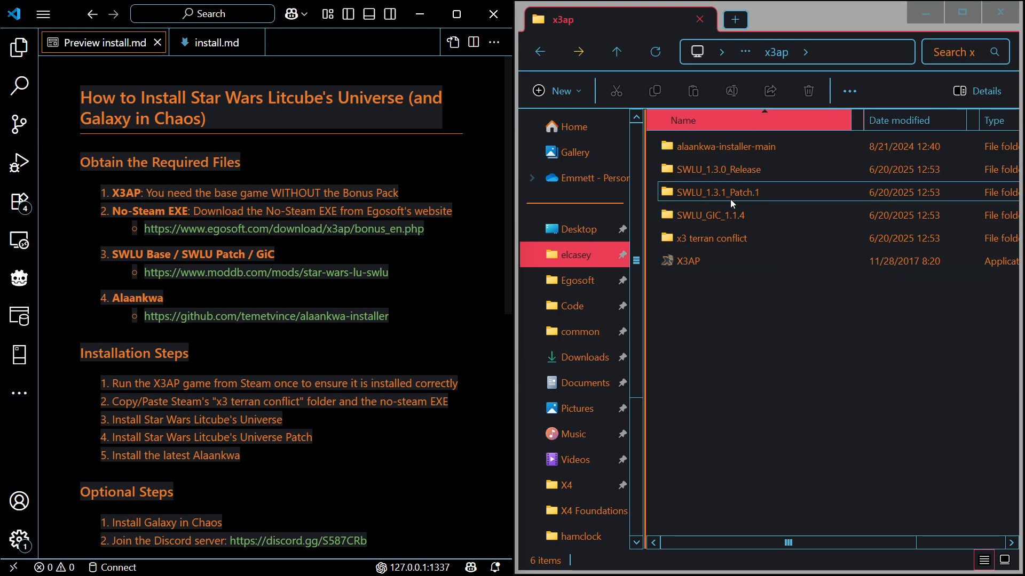
click(699, 260)
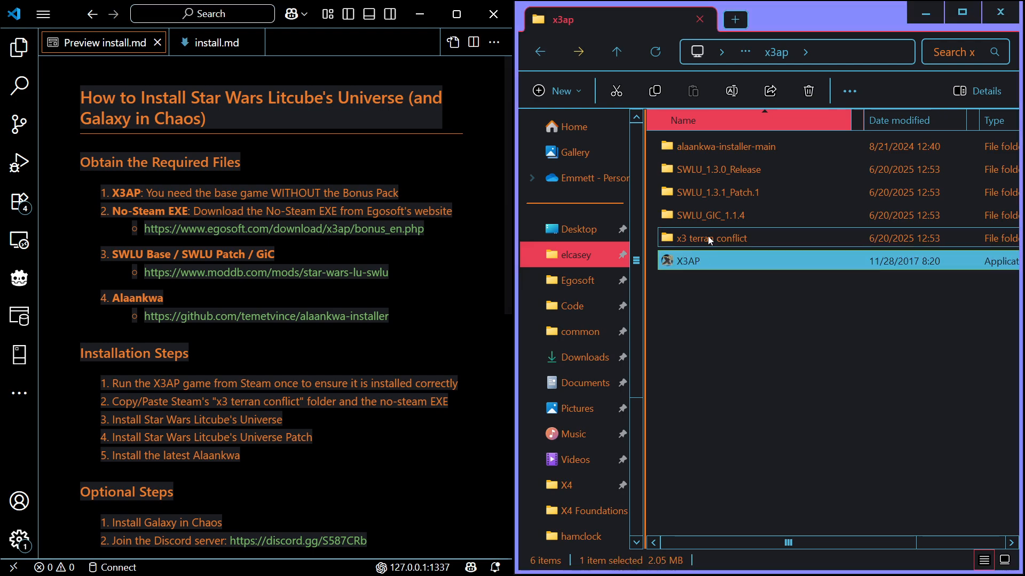
click(710, 238)
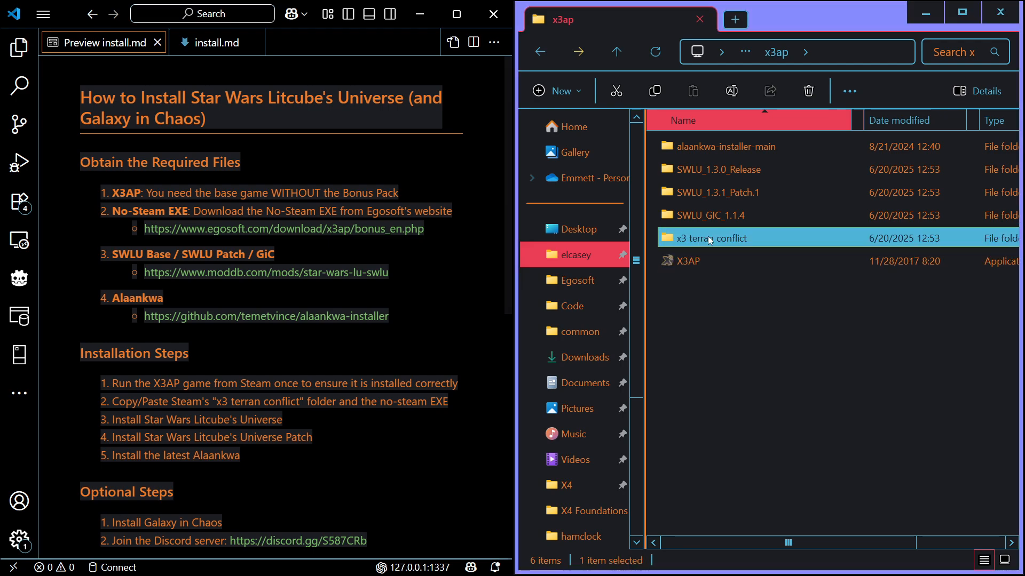
mouse_move(704, 245)
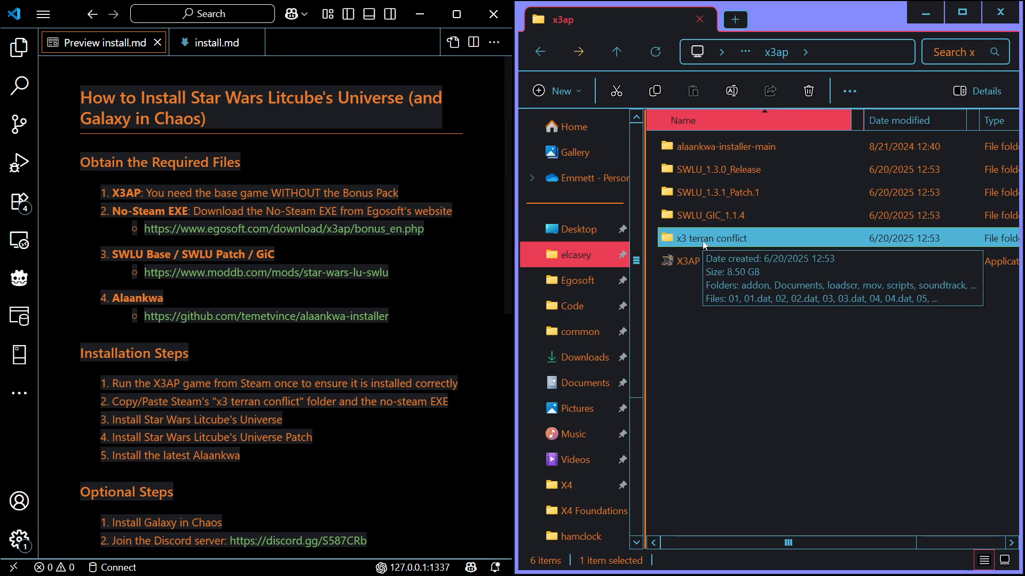
click(721, 217)
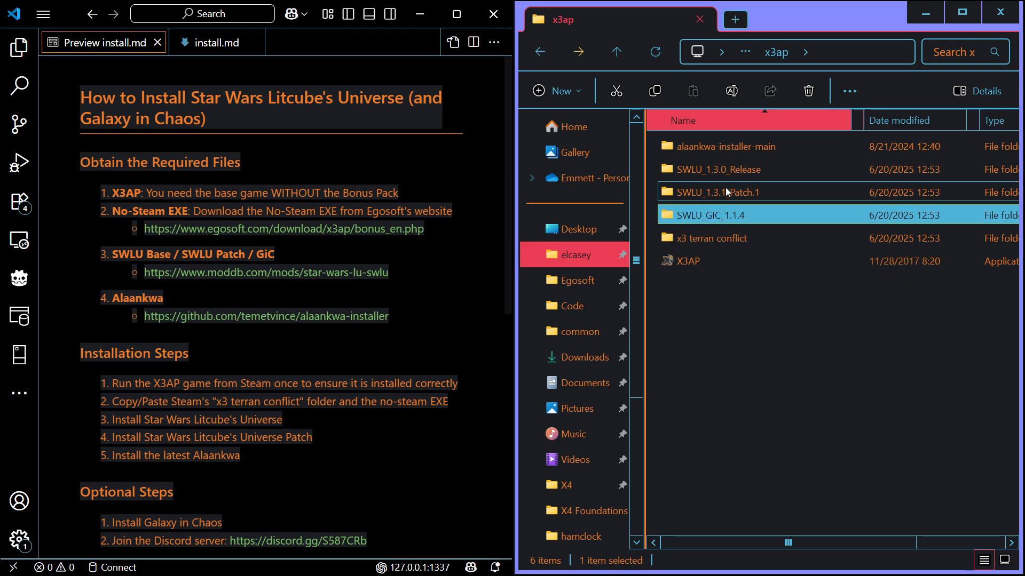
click(724, 191)
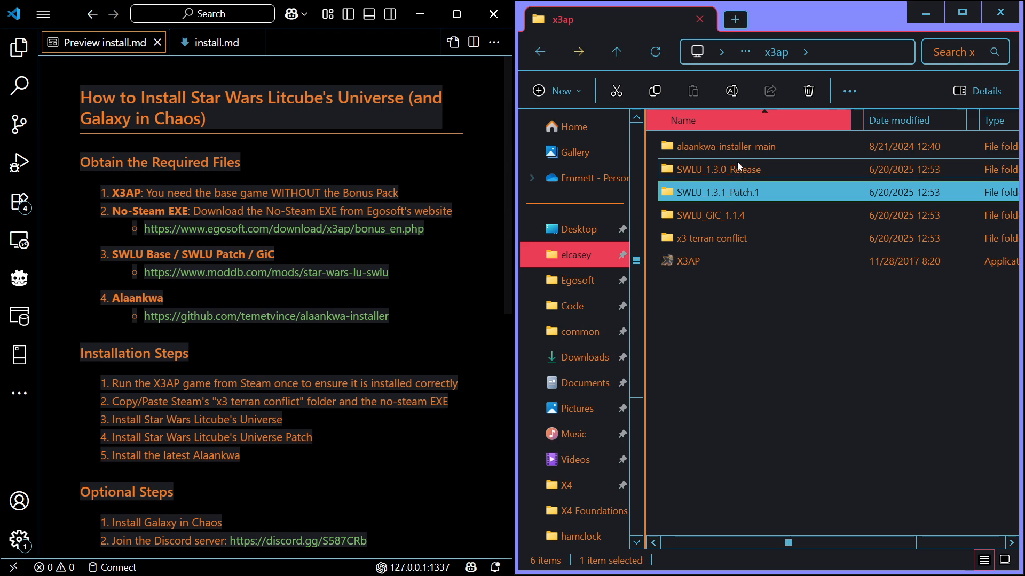
click(738, 165)
click(739, 147)
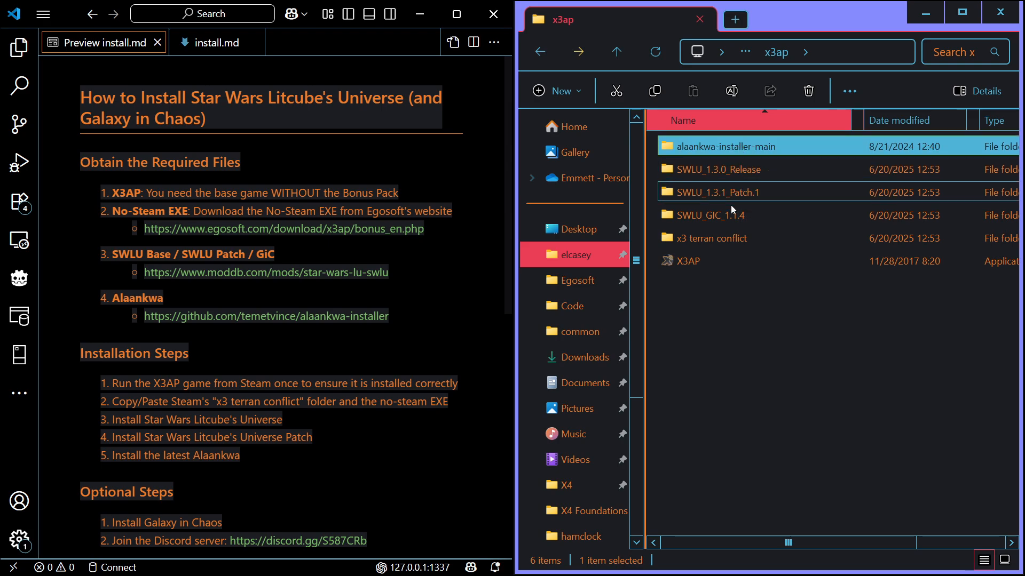
Following the guide's installation steps, locate Steam's original x3 terran conflict folder in common and return to the x3ap folder
scroll(232, 328, down, 2)
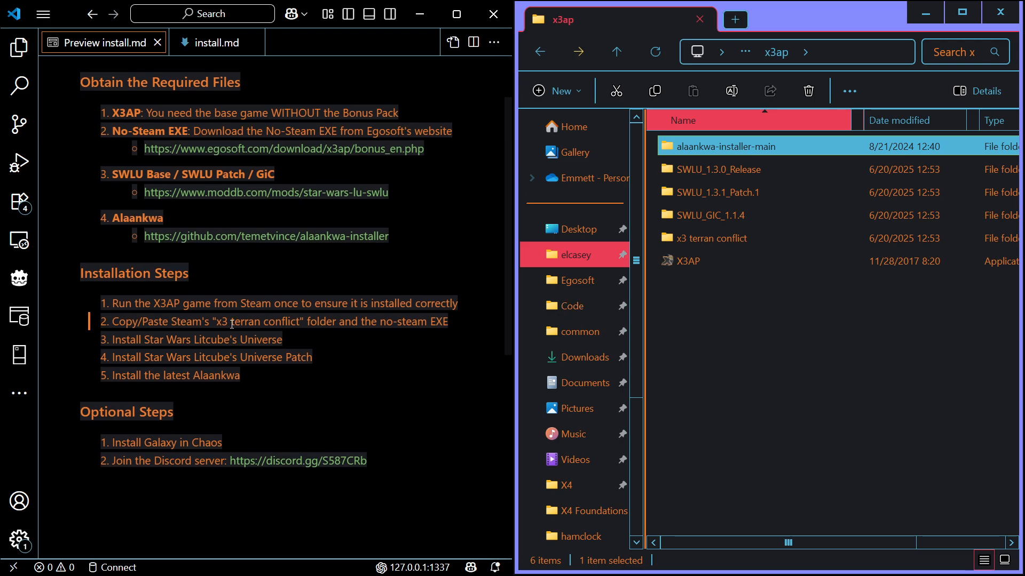
click(151, 305)
click(724, 296)
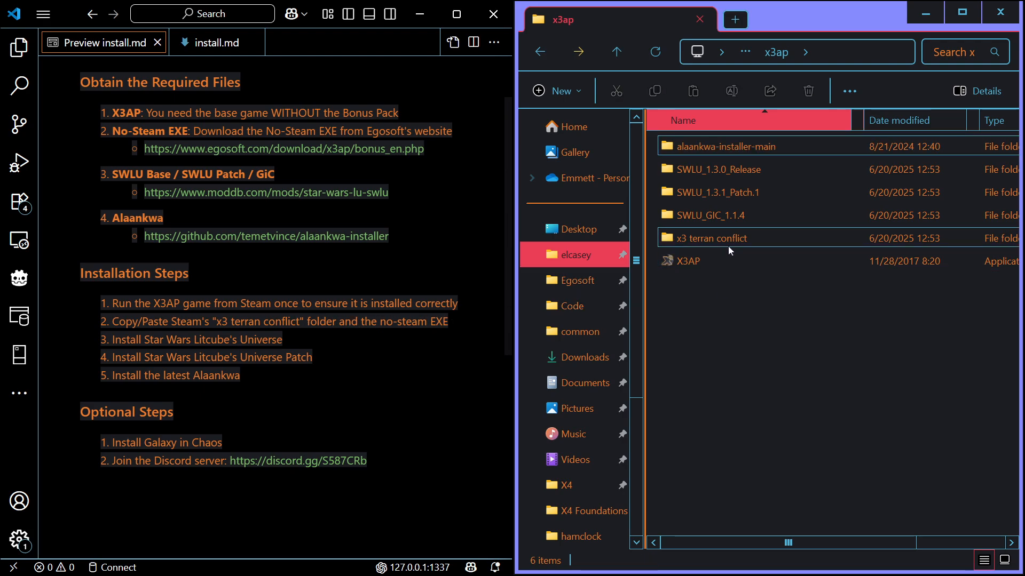
click(725, 244)
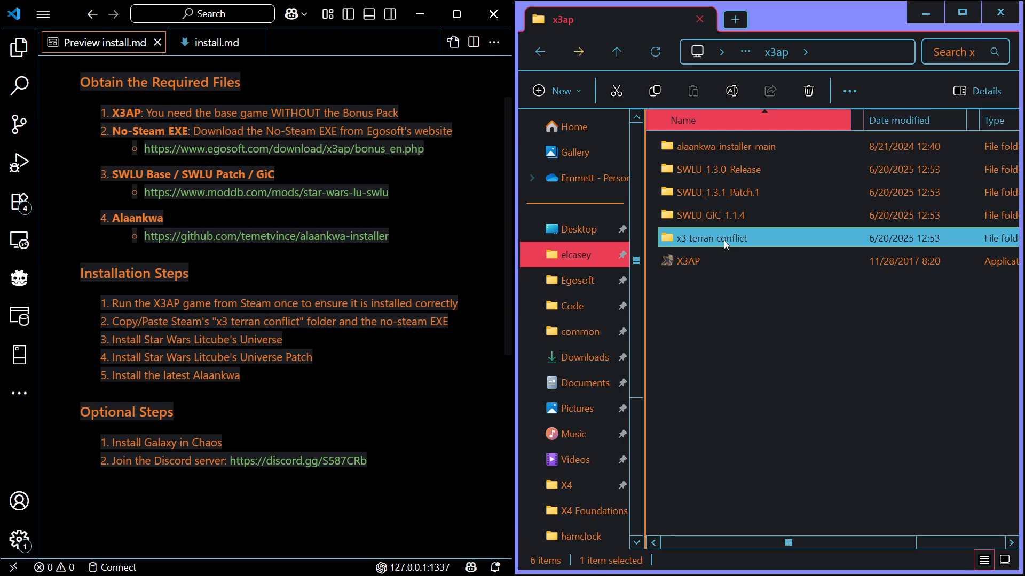
click(580, 331)
scroll(754, 165, down, 6)
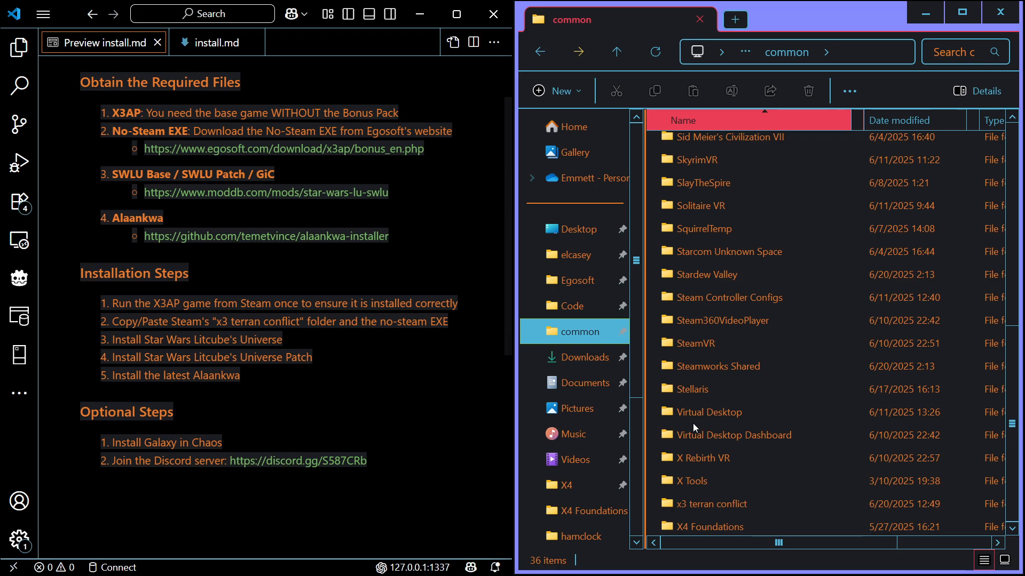
click(709, 504)
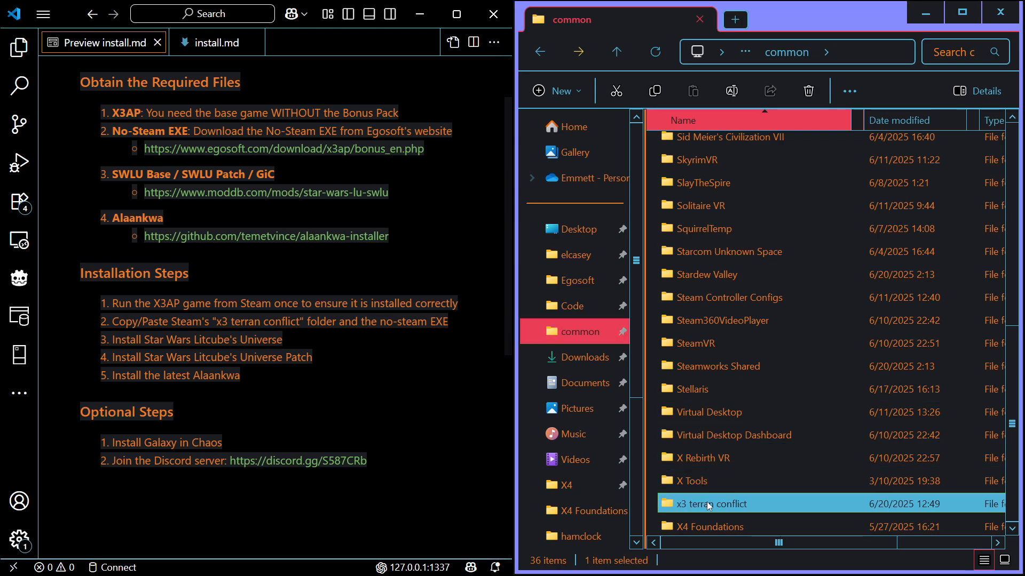
click(550, 51)
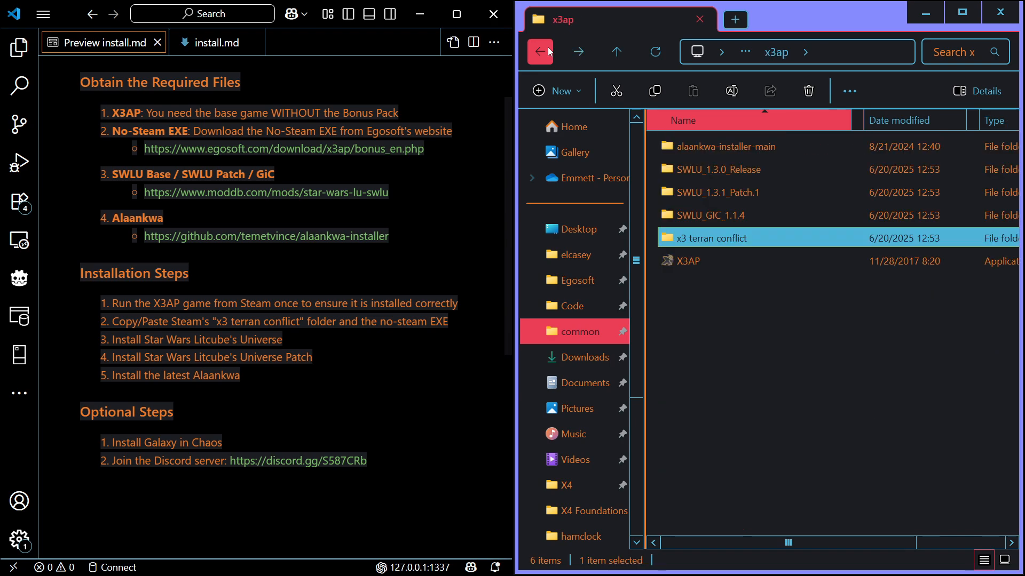
Copy the No-Steam X3AP executable from x3ap into its x3 terran conflict subfolder, replacing the existing X3AP.exe
right_click(684, 267)
click(757, 159)
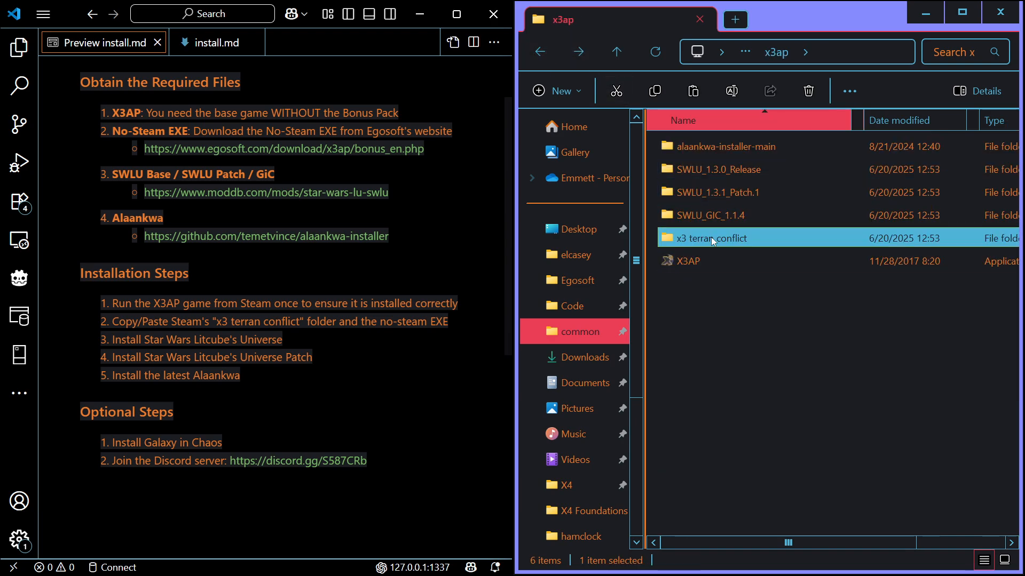
double_click(711, 237)
right_click(652, 297)
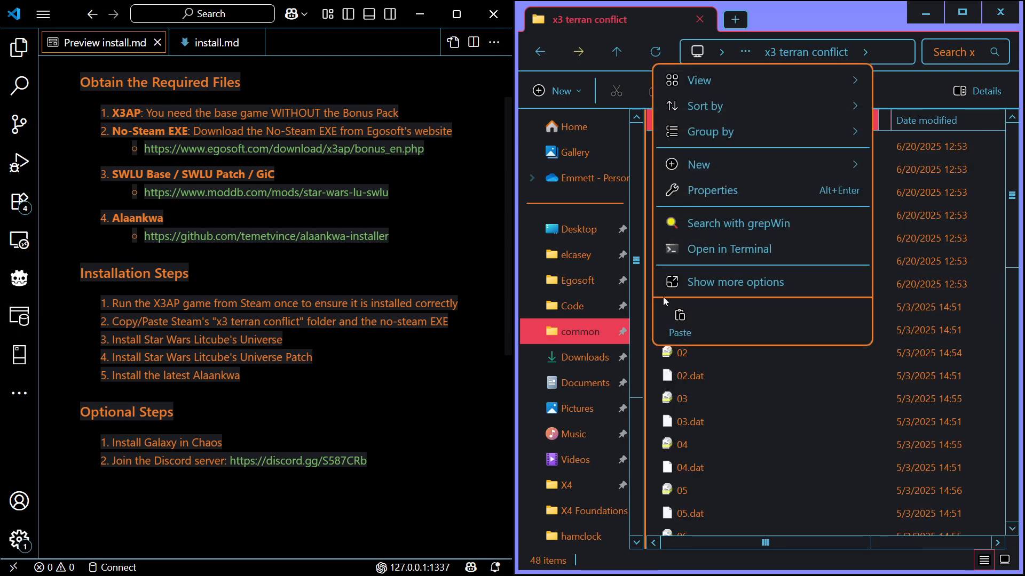
click(671, 326)
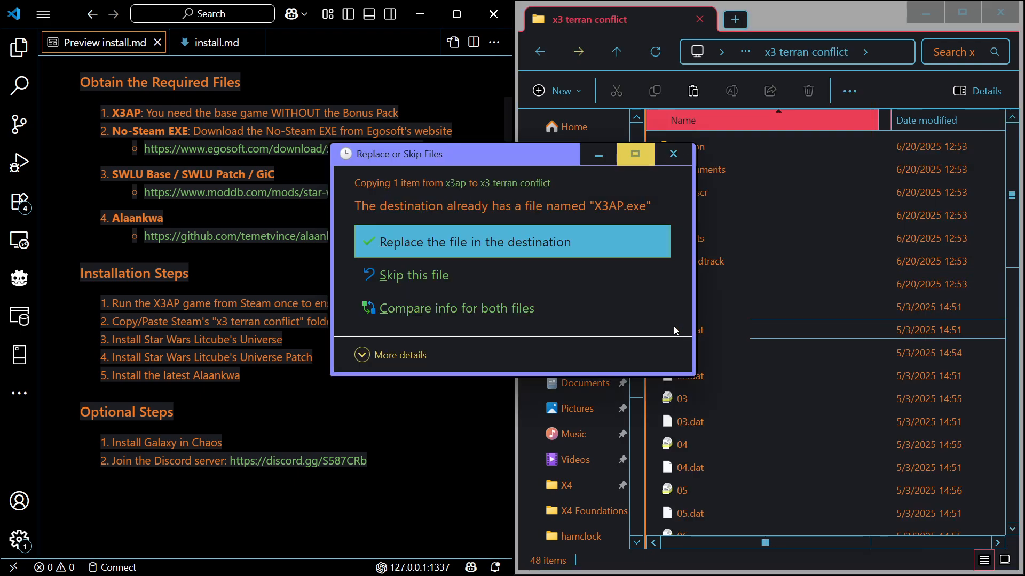
click(475, 243)
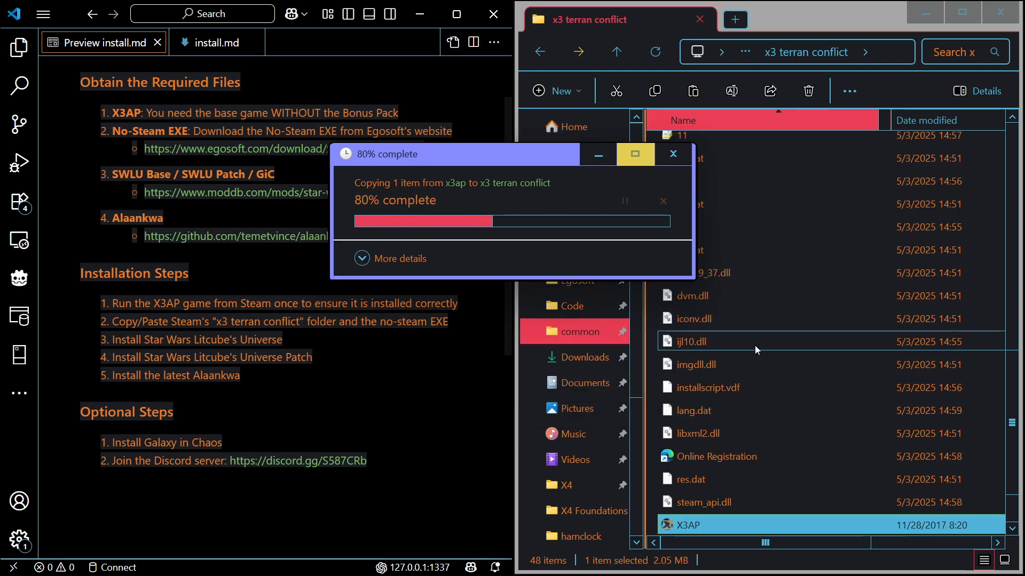
scroll(709, 350, down, 1)
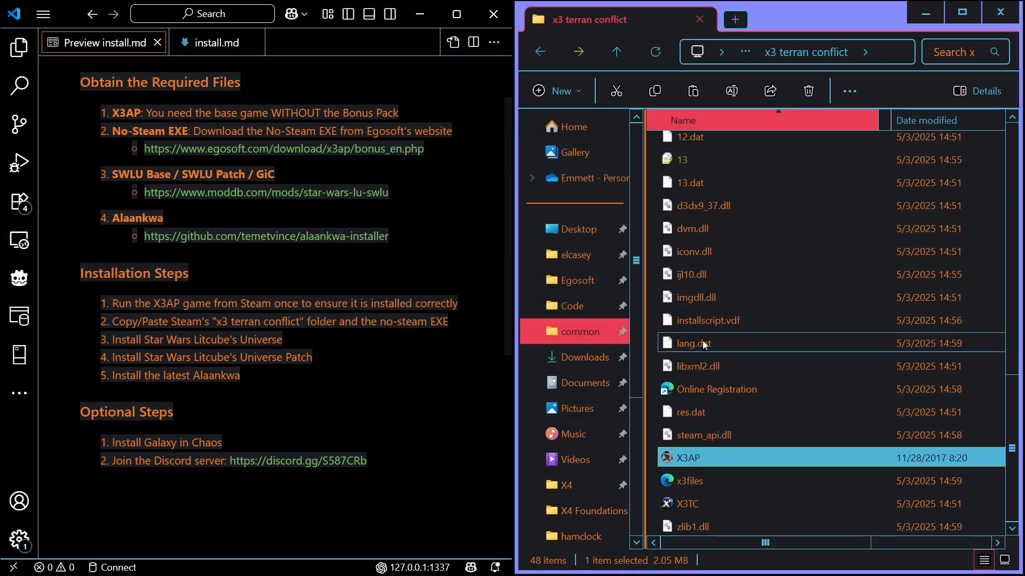
Run SWLU Installer from the SWLU_1.3.0_Release folder in x3ap and continue past the information page
scroll(705, 345, up, 5)
click(549, 55)
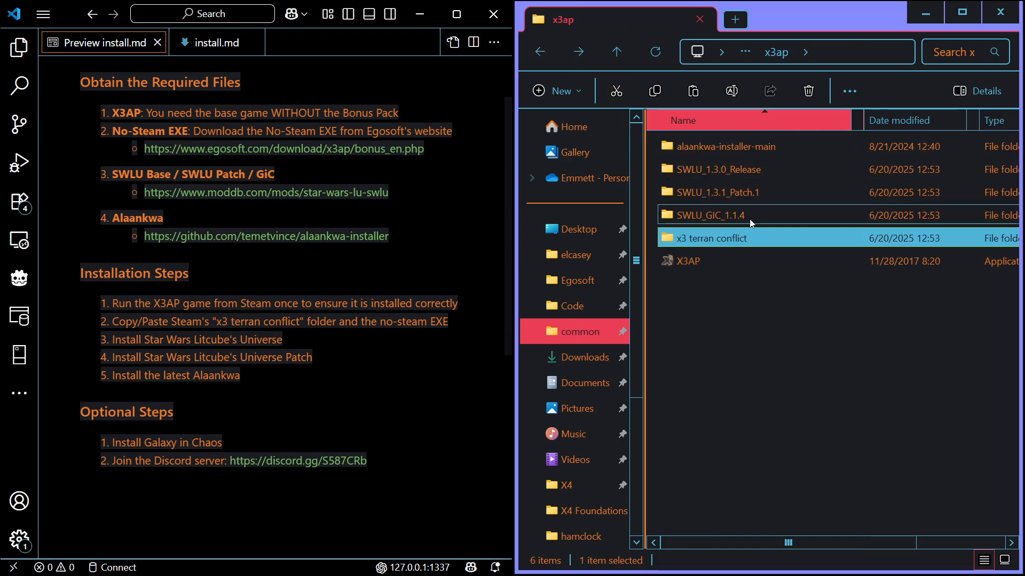
double_click(737, 170)
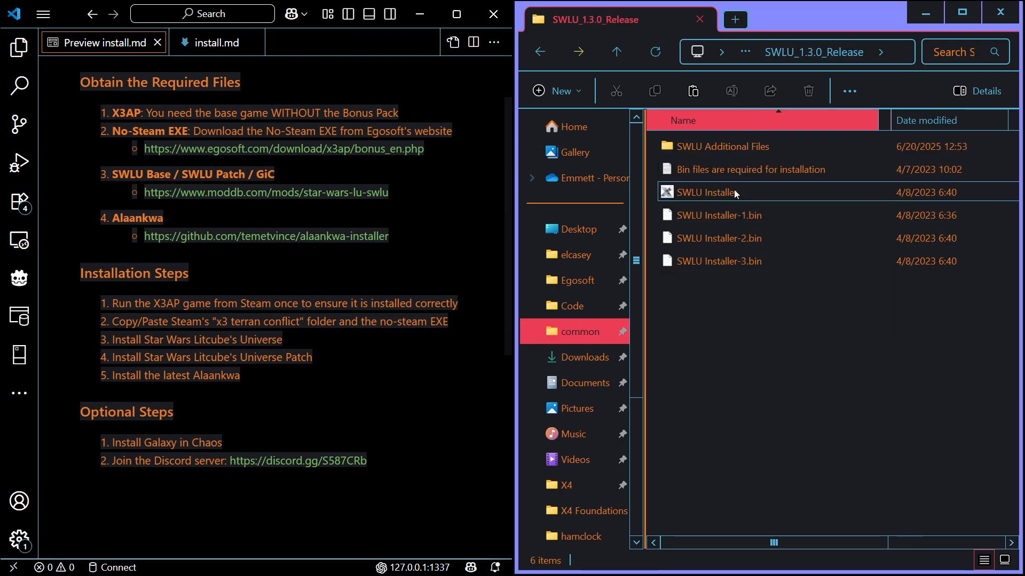
click(722, 194)
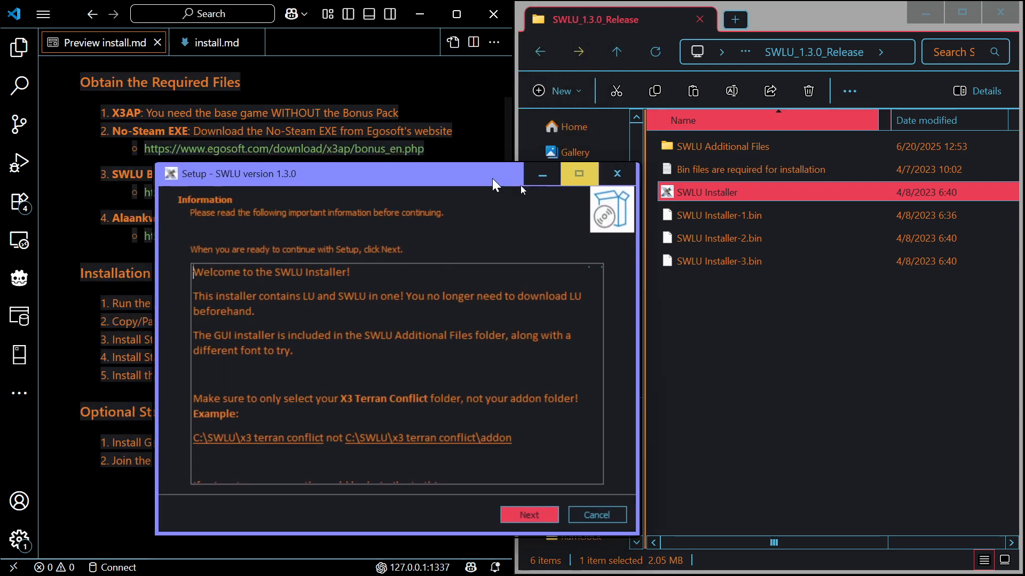
click(724, 433)
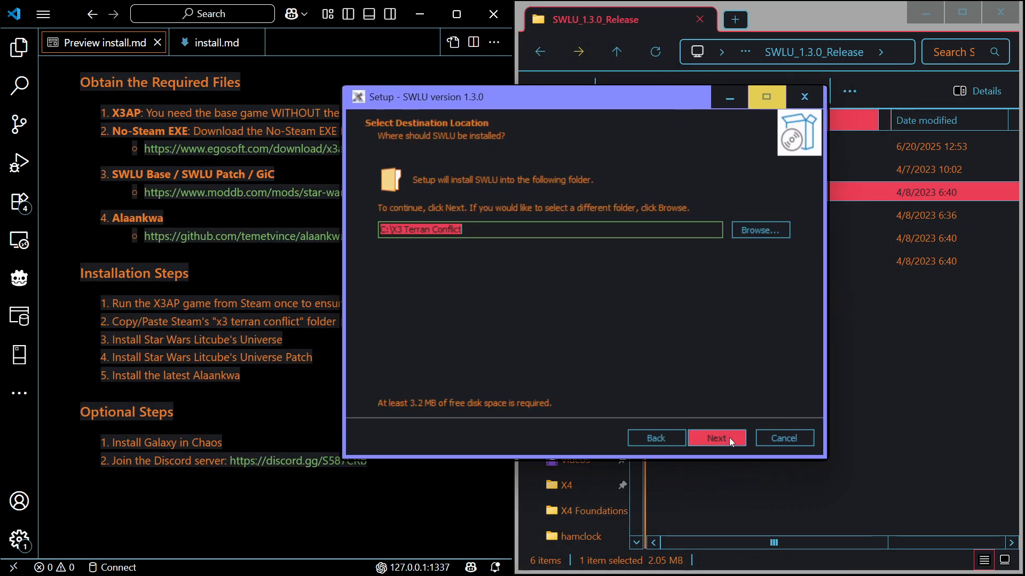
Set the SWLU install destination to the x3 terran conflict folder inside the user's x3ap folder and continue to component selection
click(756, 233)
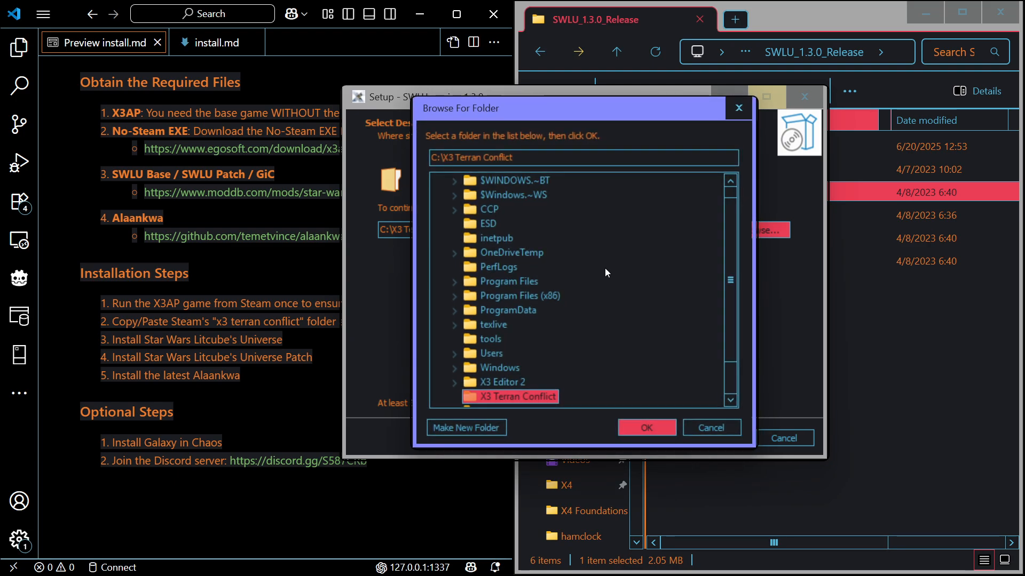
scroll(612, 271, down, 1)
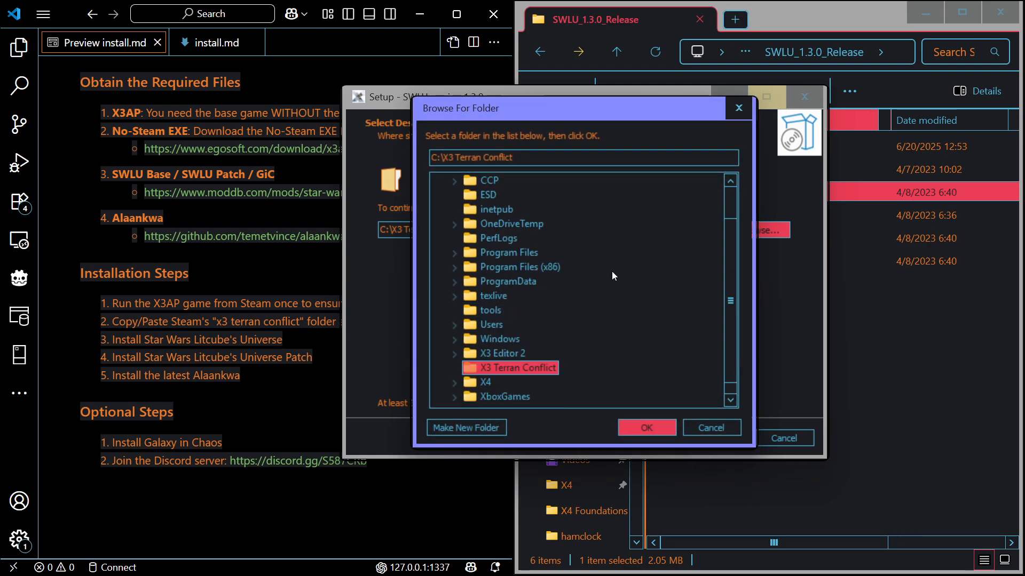
scroll(515, 245, up, 2)
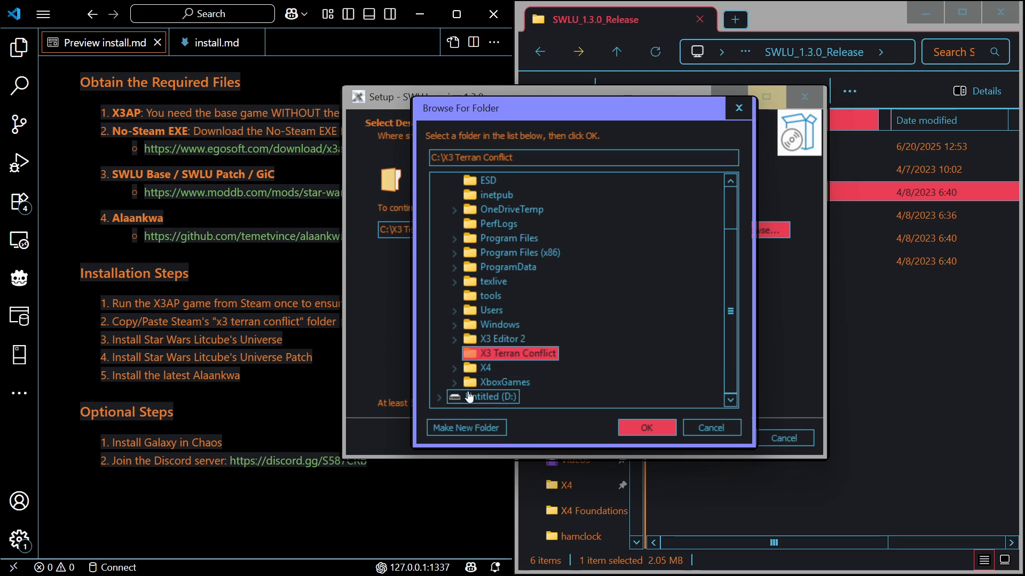
click(454, 310)
click(470, 337)
scroll(501, 339, down, 5)
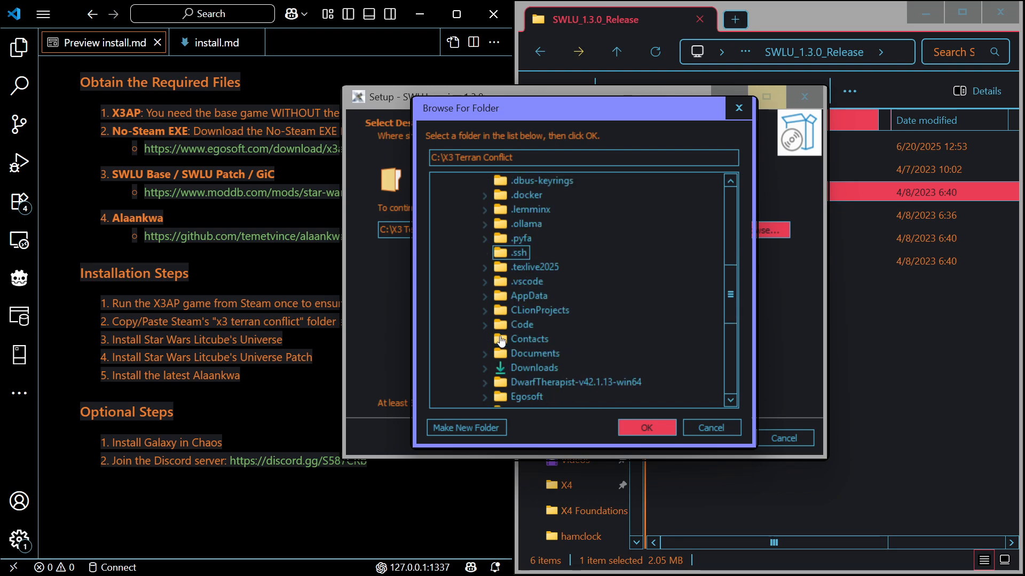
scroll(502, 340, down, 3)
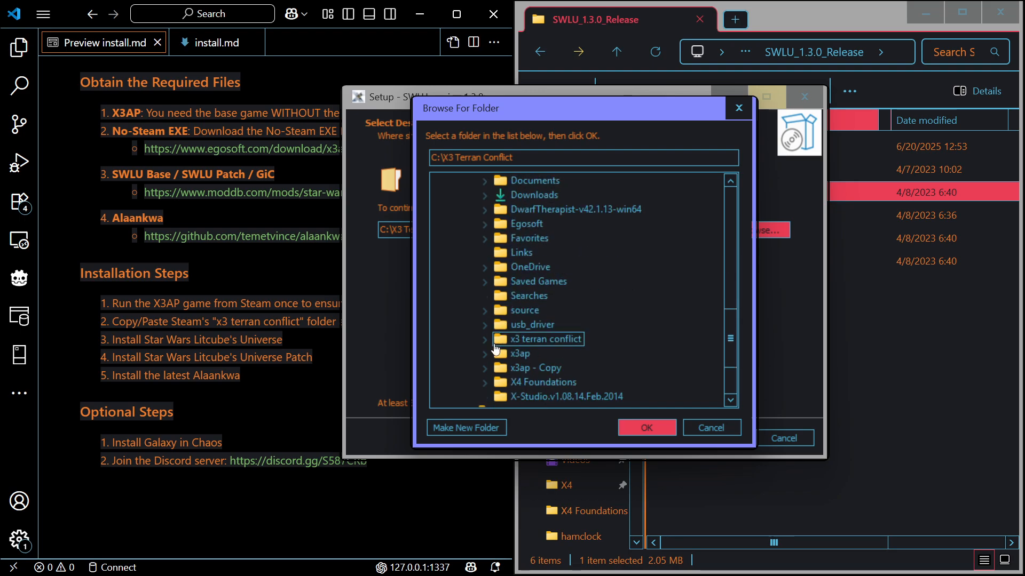
click(483, 351)
click(513, 352)
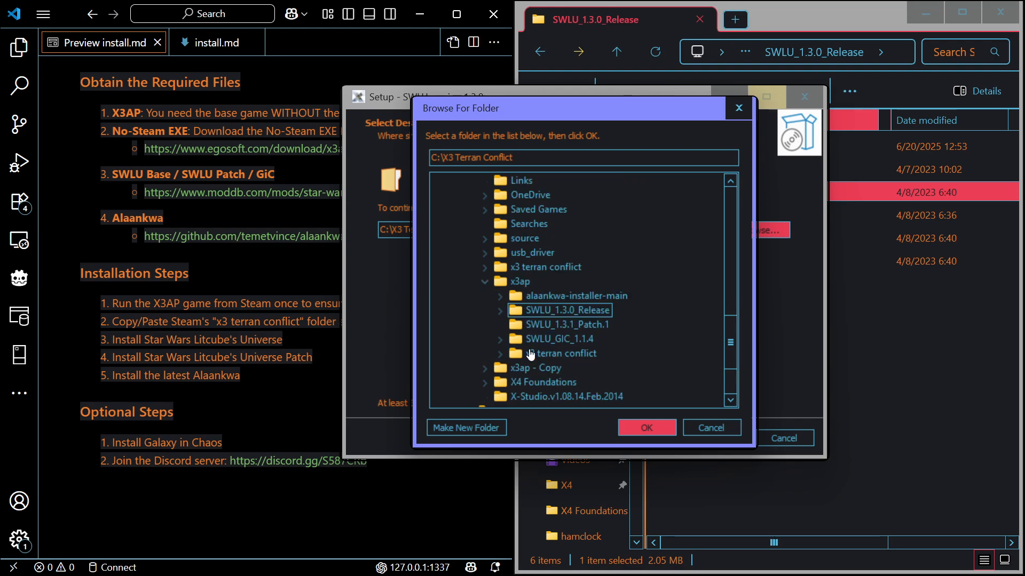
scroll(519, 364, down, 1)
click(543, 357)
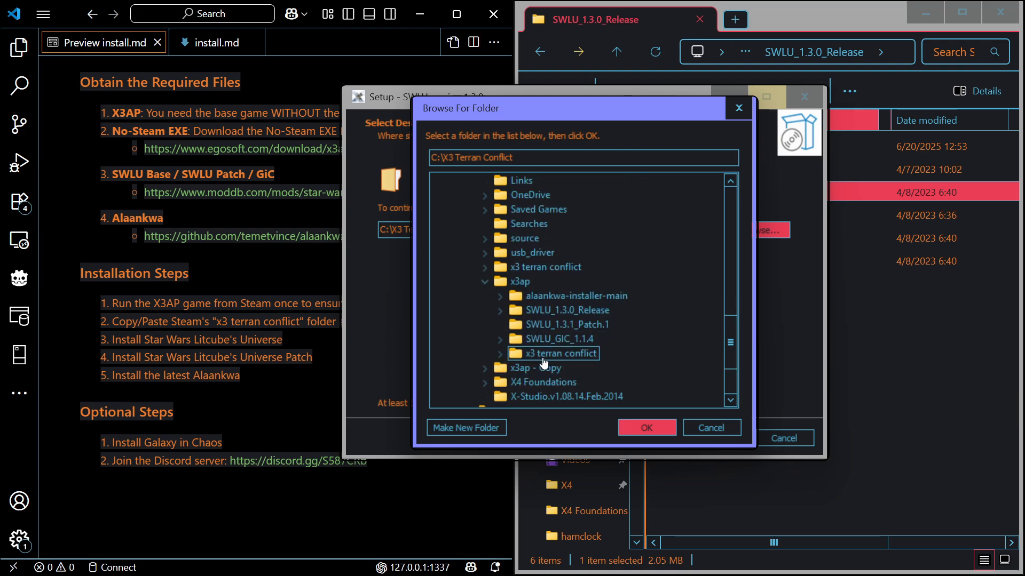
double_click(543, 357)
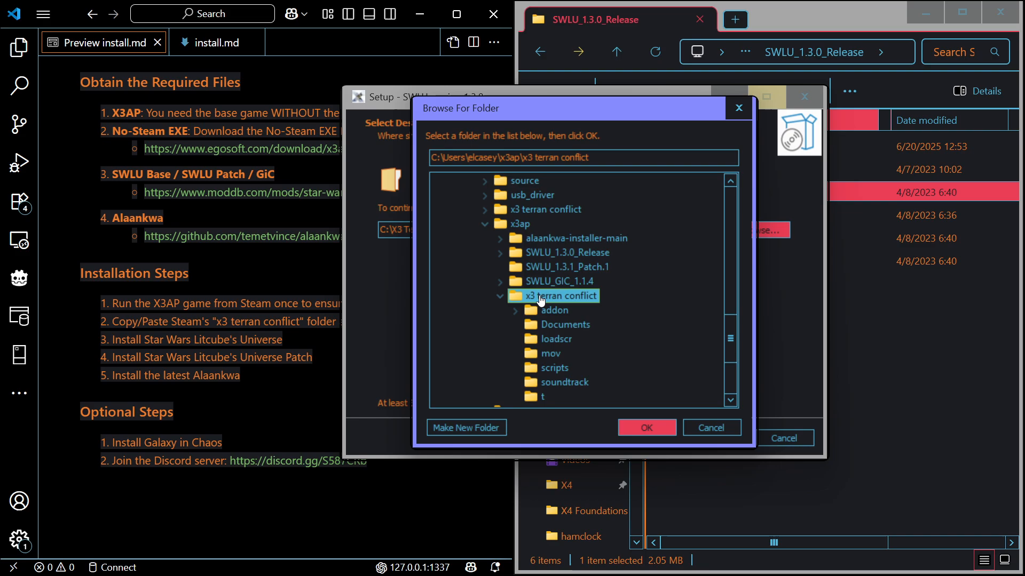
click(633, 433)
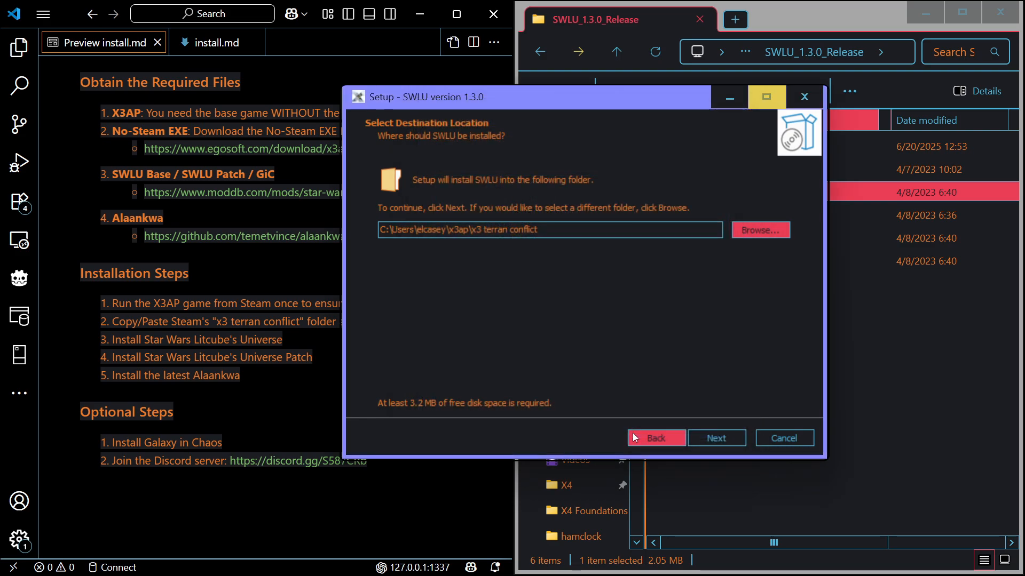
click(703, 434)
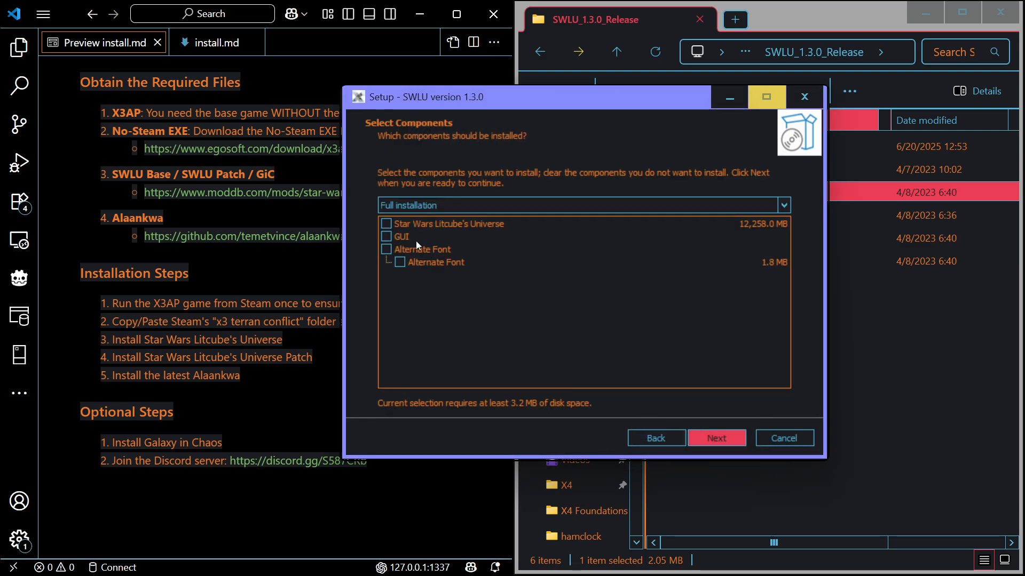
Install the Star Wars Litcube's Universe and GUI components with TrixX's Malachite GUI, and finish the SWLU setup
click(386, 224)
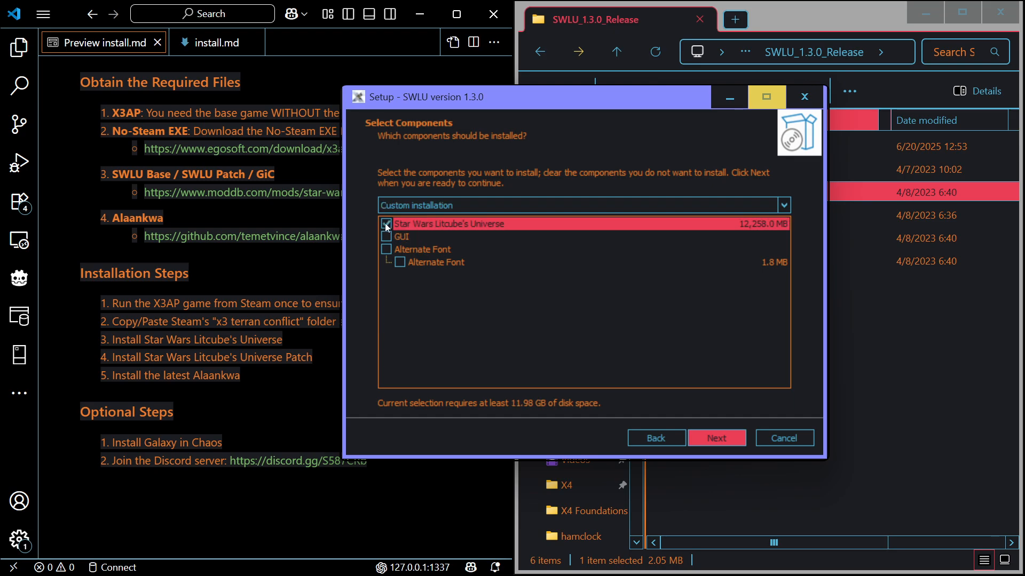
click(387, 236)
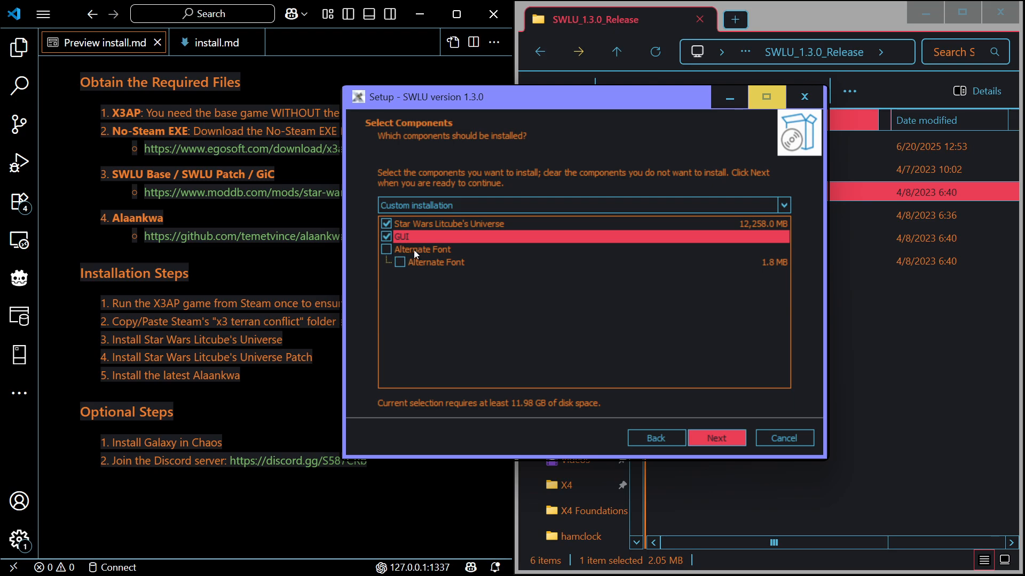
click(722, 435)
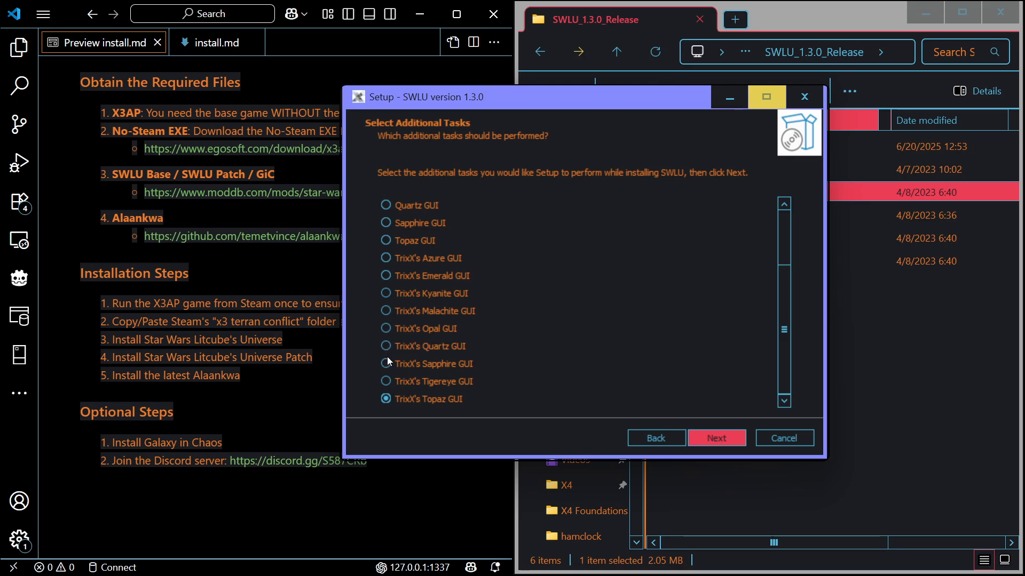
click(386, 311)
click(712, 438)
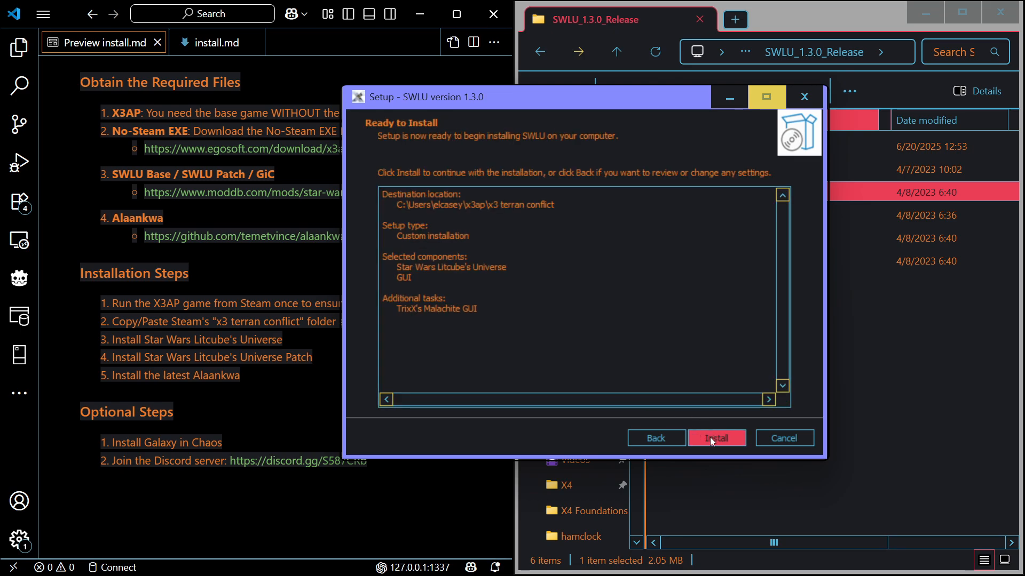
click(710, 437)
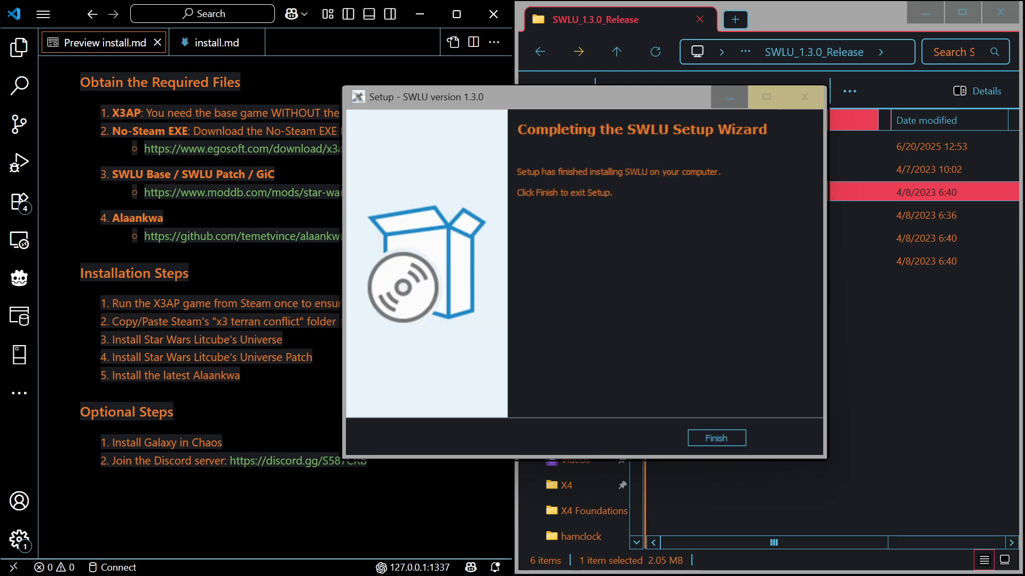
click(713, 438)
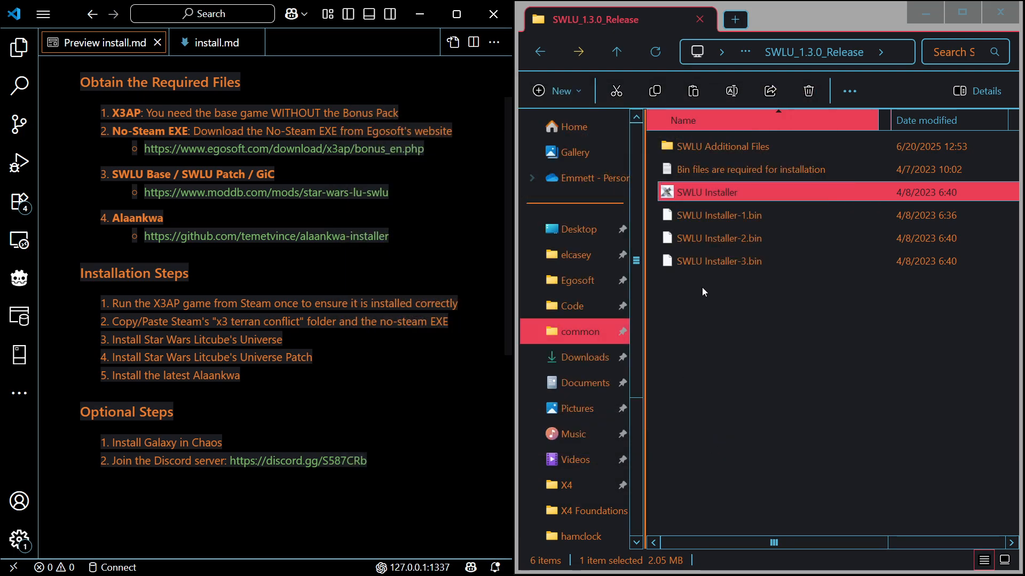
Look through the SWLU Additional Files folder, including the LUGUIV1.2.7 installer, and return to SWLU_1.3.0_Release to check the SWLU Installer details
double_click(675, 147)
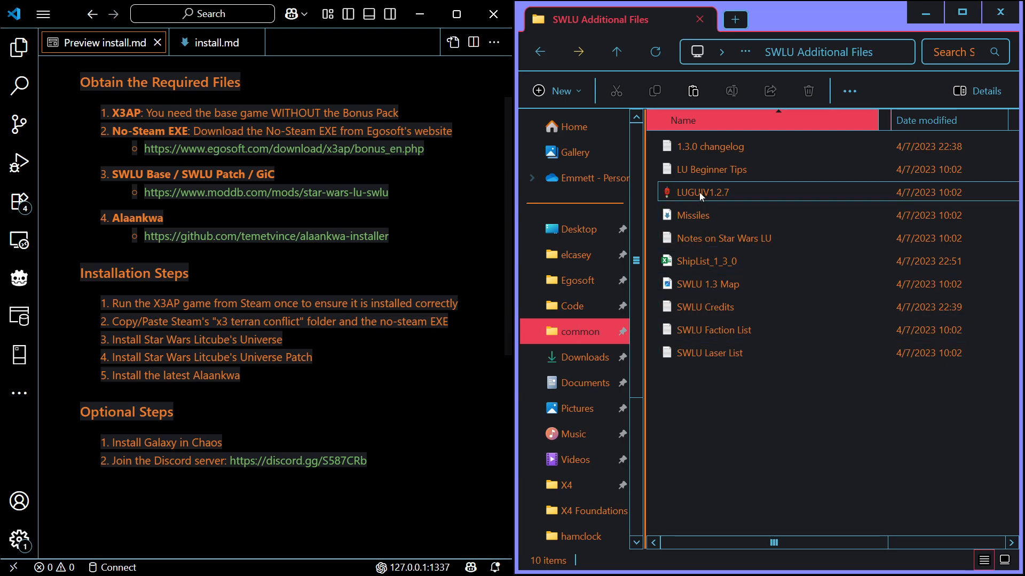
mouse_move(698, 196)
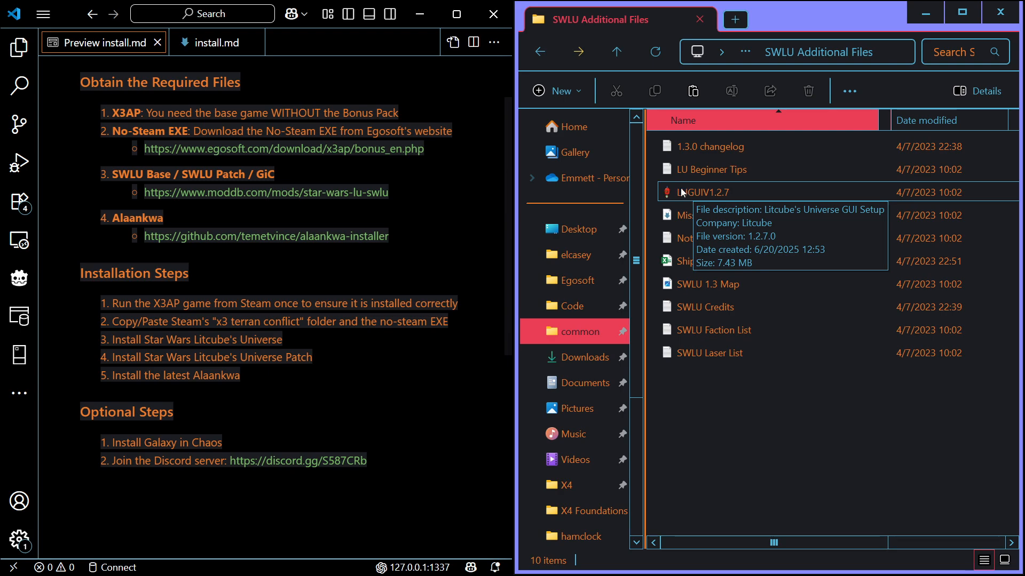
click(541, 52)
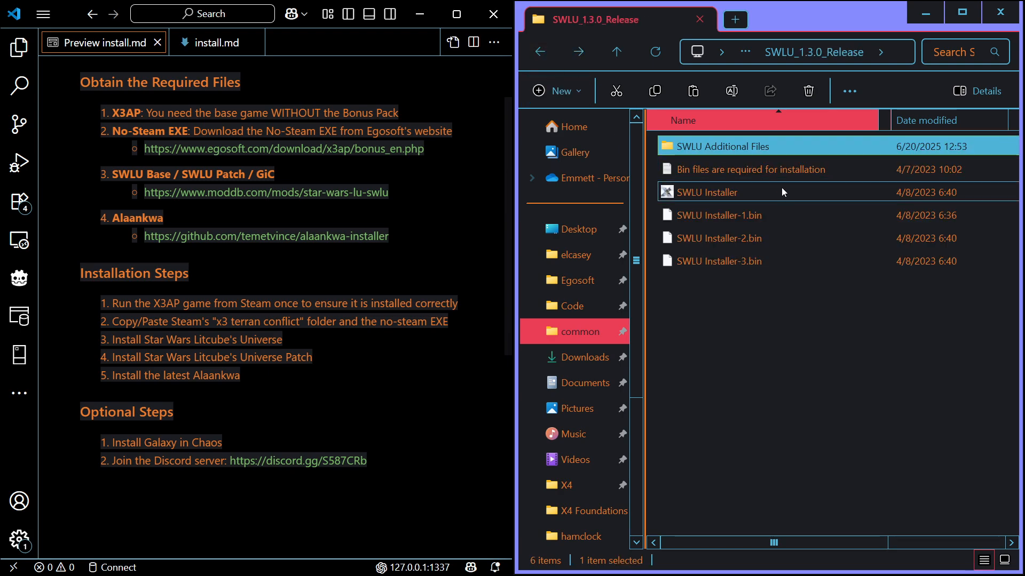
mouse_move(781, 189)
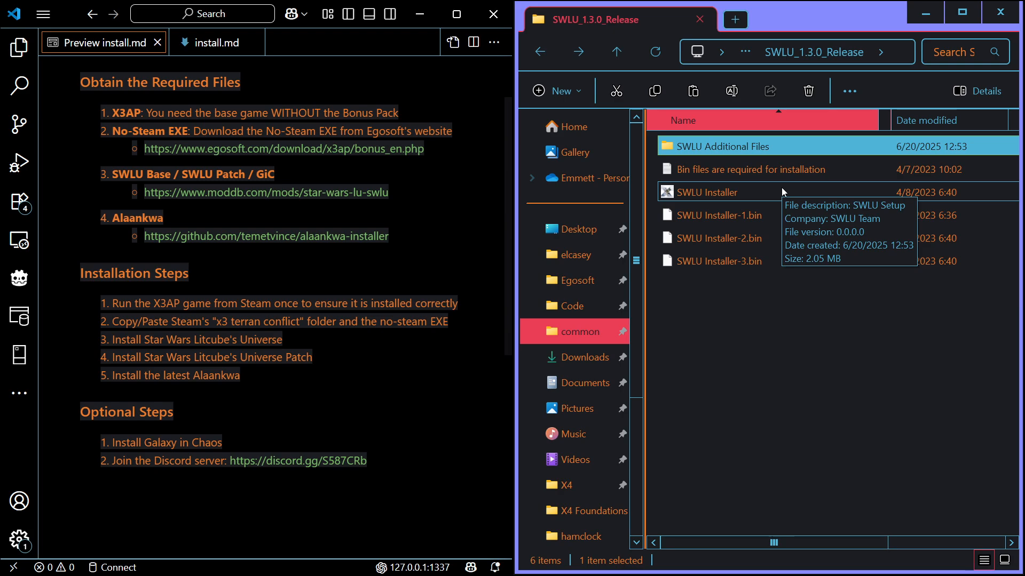
Run SWLU Patch Installer from the SWLU_1.3.1_Patch.1 folder in x3ap and continue past the information page
click(540, 53)
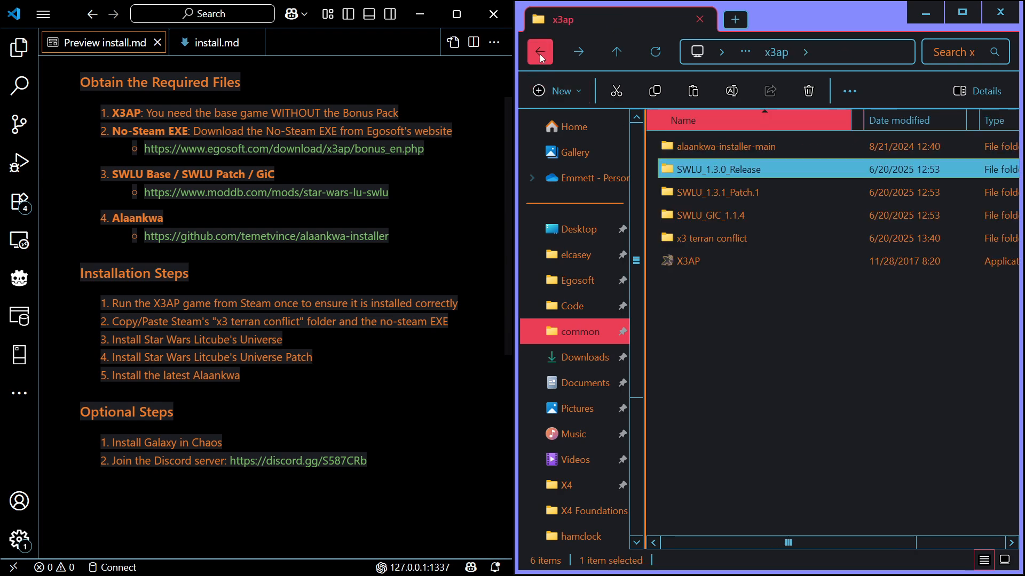
double_click(739, 193)
click(714, 151)
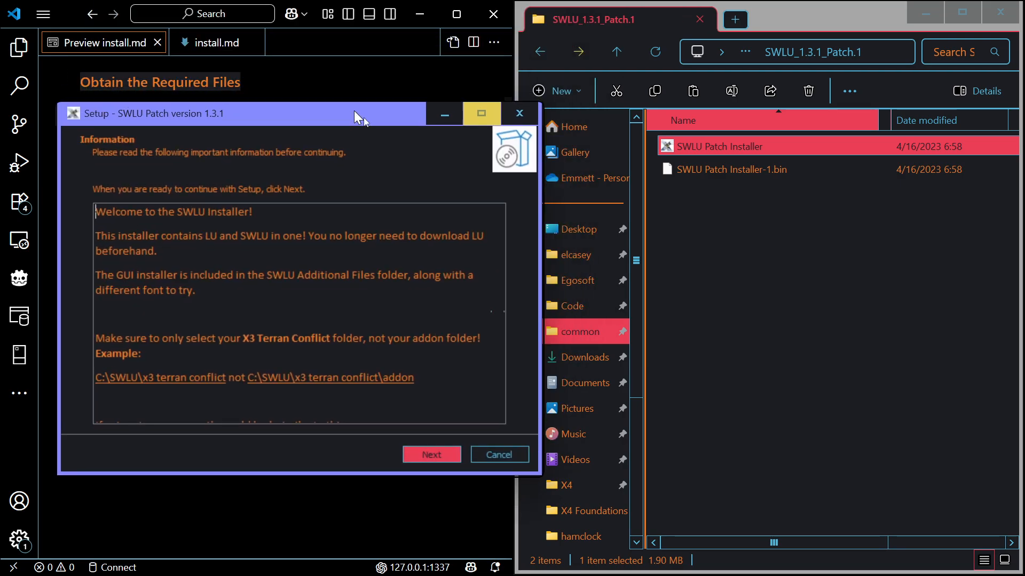
drag(354, 110, 689, 92)
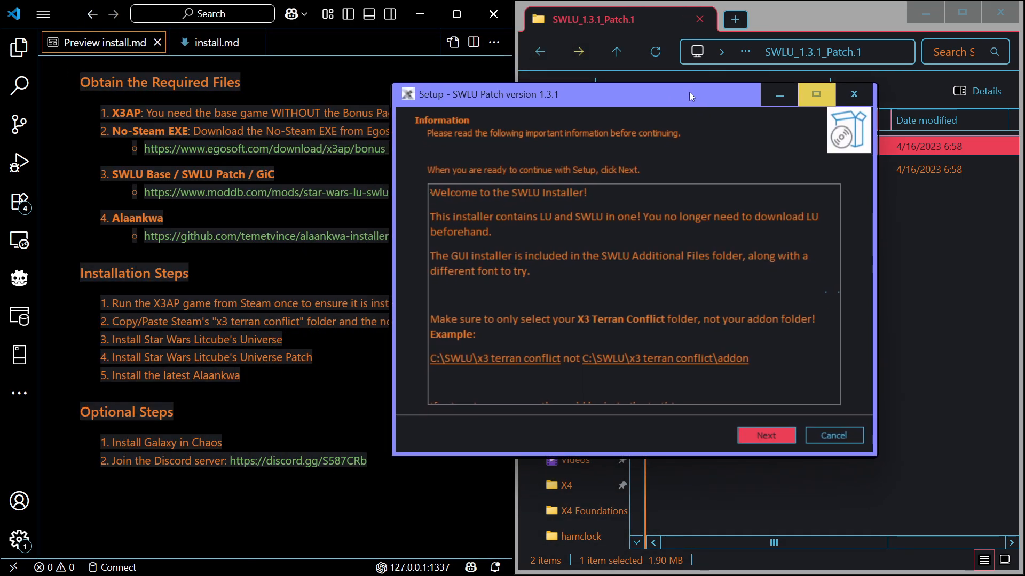
click(758, 438)
Set the SWLU Patch destination to the x3 terran conflict folder inside the user's x3ap folder
click(811, 227)
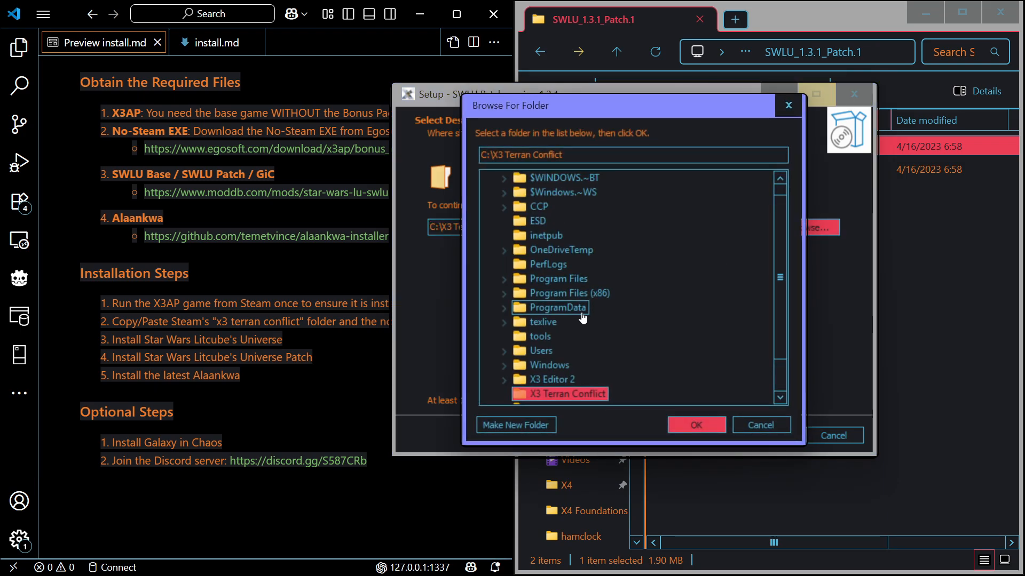
scroll(564, 340, down, 1)
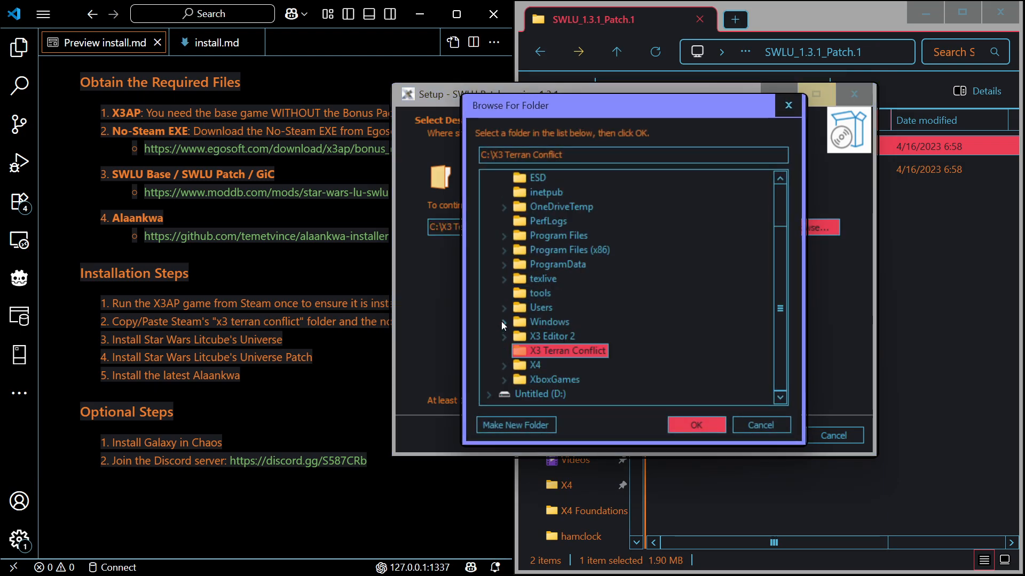
click(501, 321)
click(524, 337)
scroll(535, 334, down, 6)
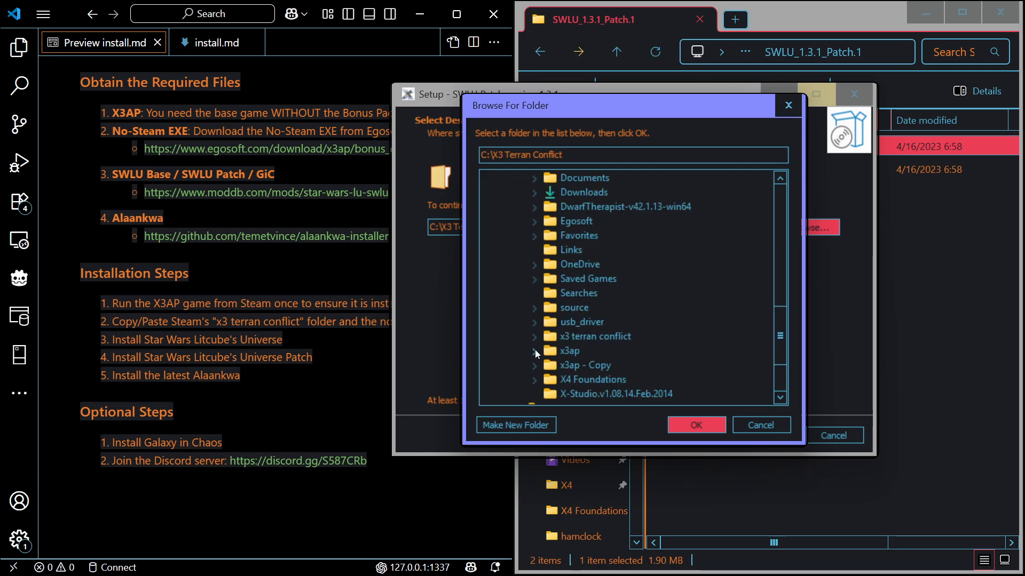
click(534, 352)
scroll(565, 344, down, 1)
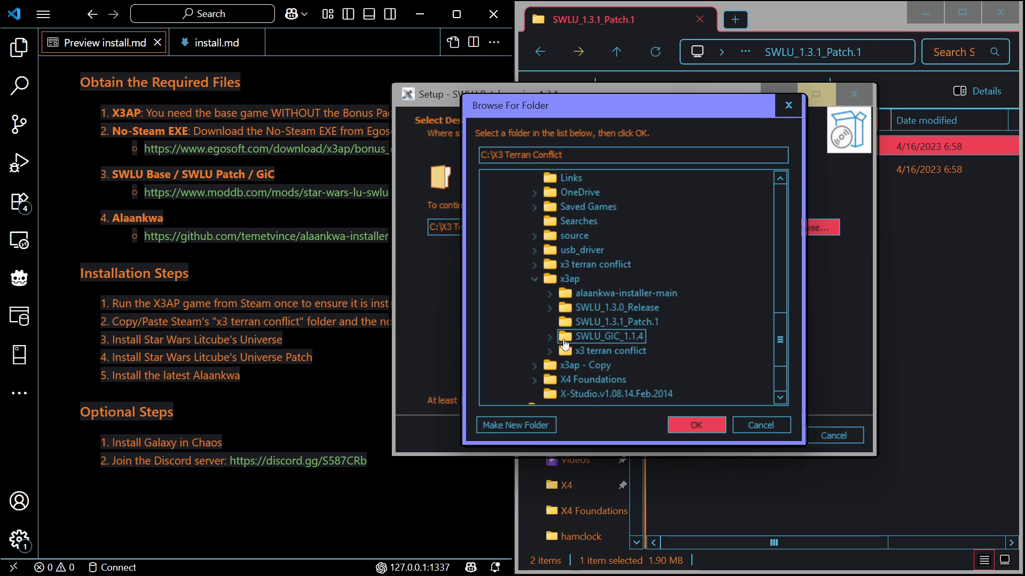
click(571, 351)
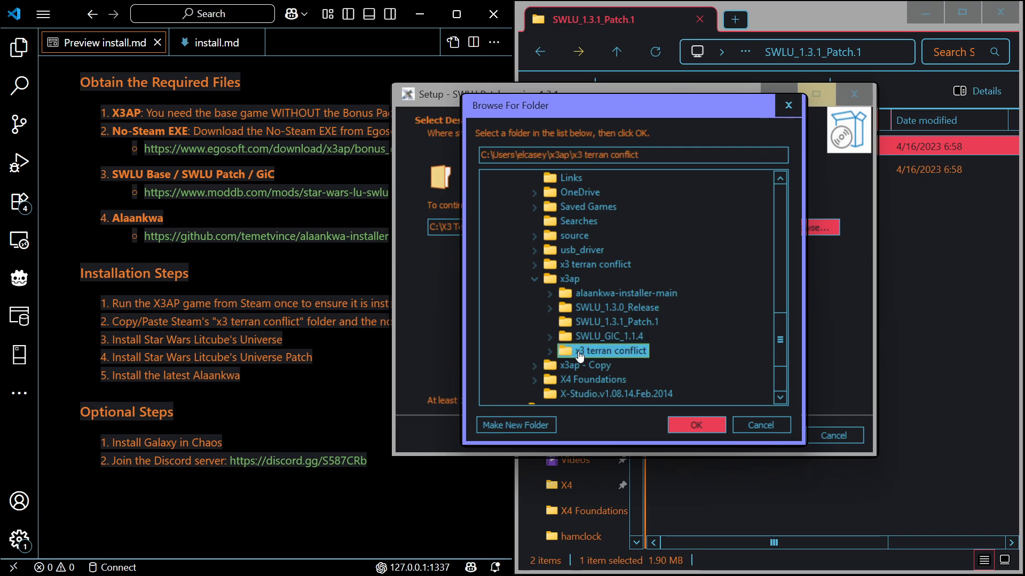
click(700, 430)
Install SWLU Patch 1.3.1, finish its setup, and return to the x3ap folder
click(761, 437)
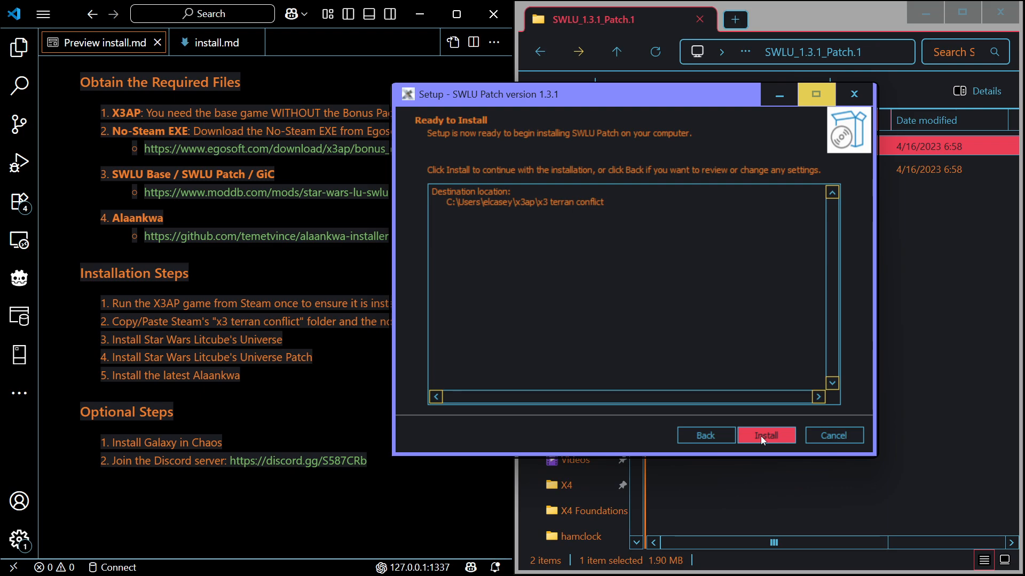
click(761, 436)
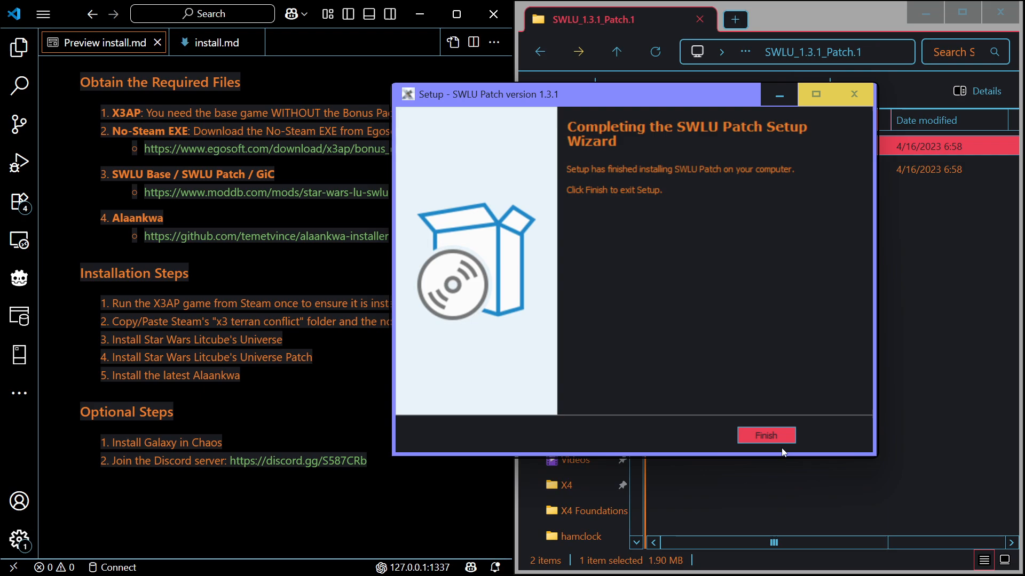
click(773, 433)
click(542, 52)
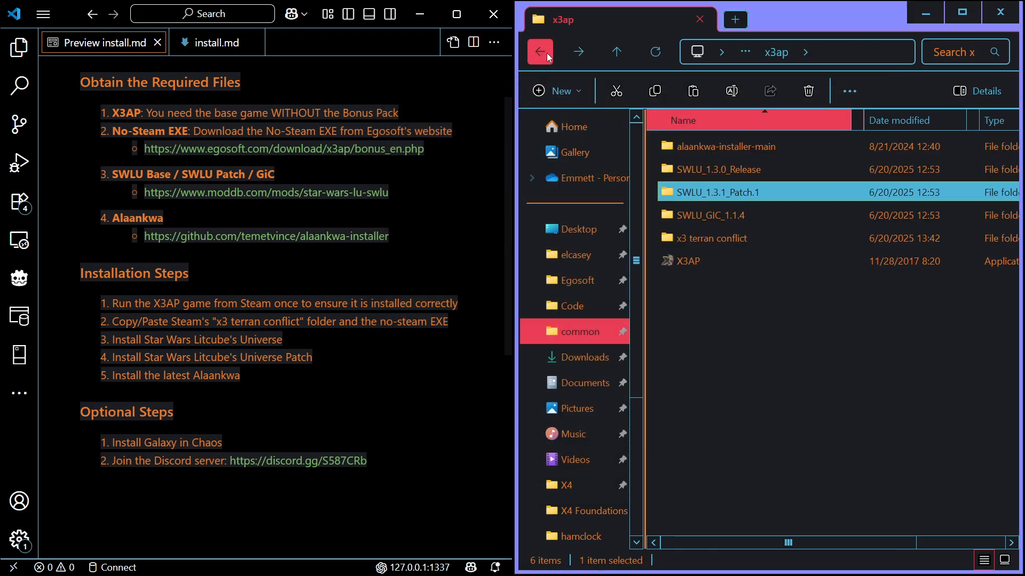
Copy Install_Alaankwa_Latest from the alaankwa-installer-main folder into the x3 terran conflict folder inside x3ap
double_click(725, 146)
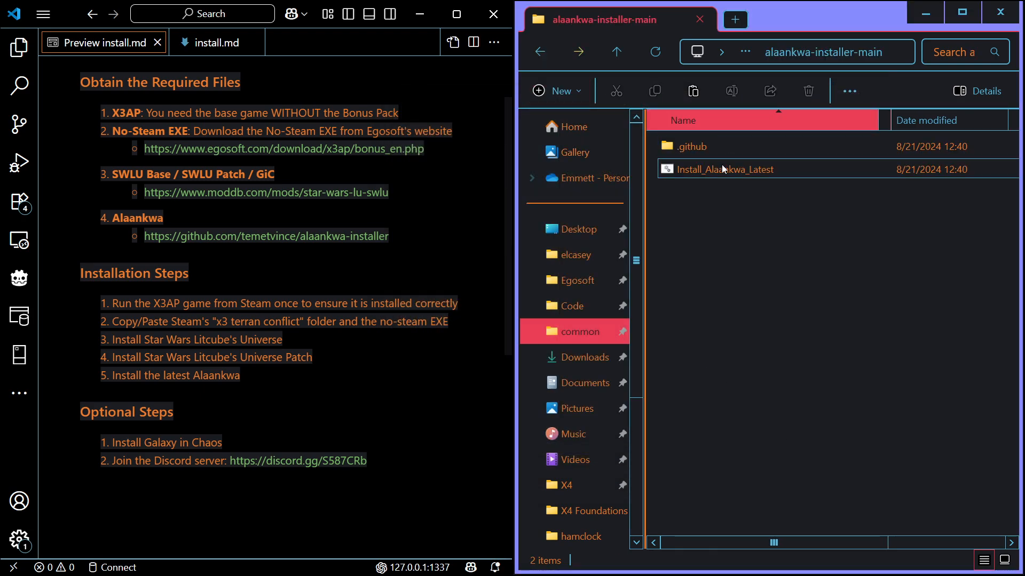
right_click(700, 169)
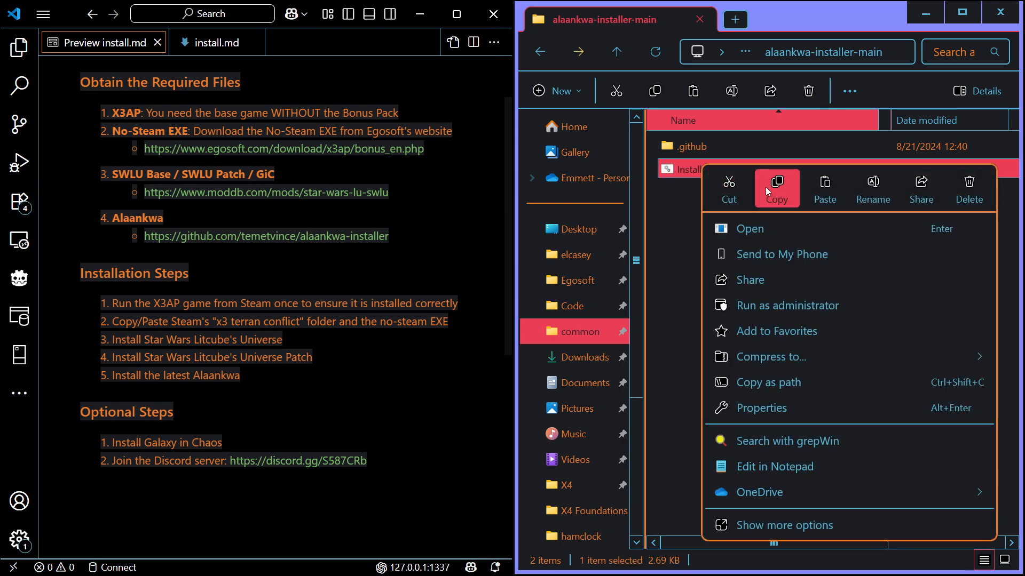
click(765, 186)
click(616, 52)
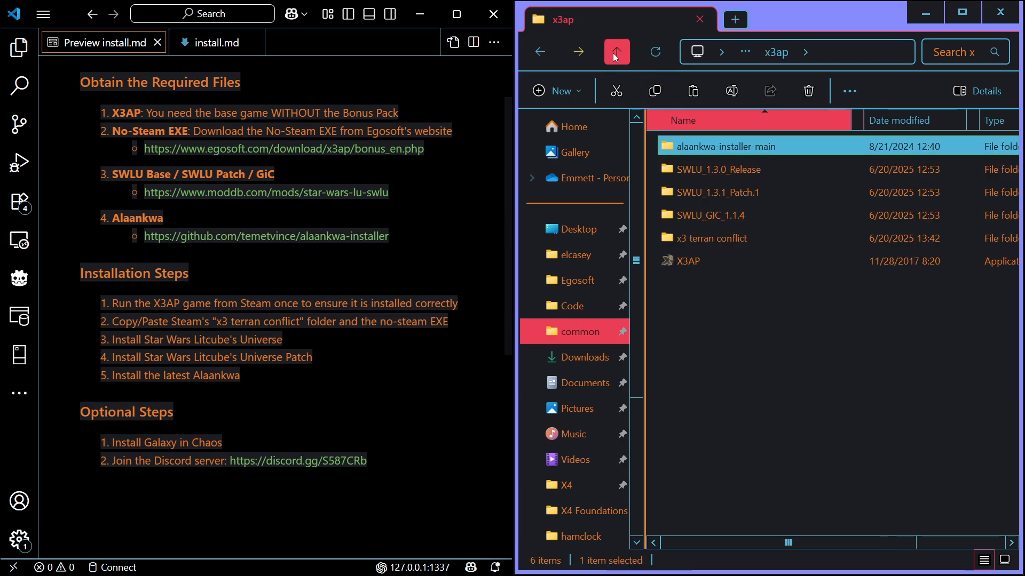
double_click(697, 241)
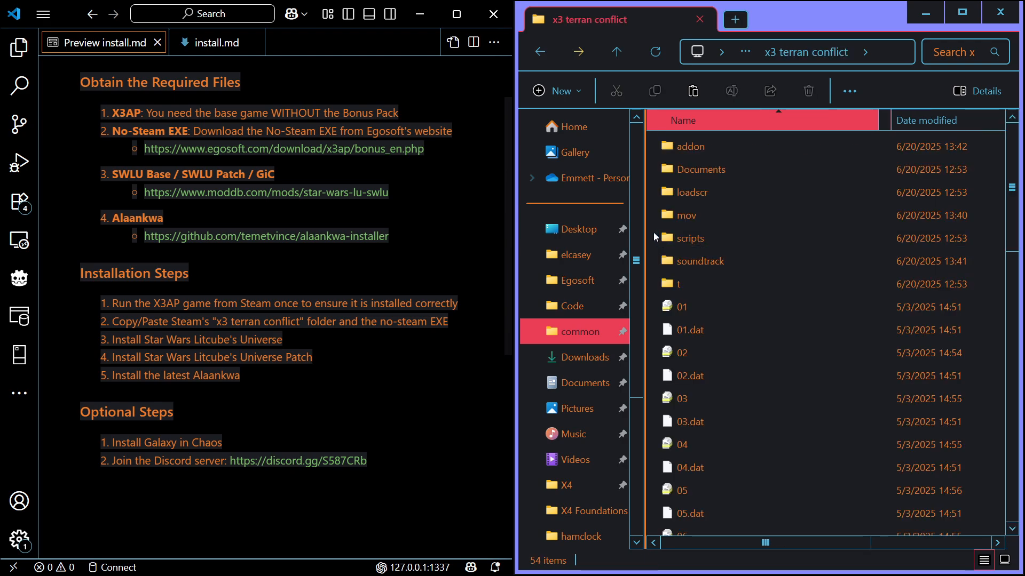
right_click(649, 220)
click(676, 243)
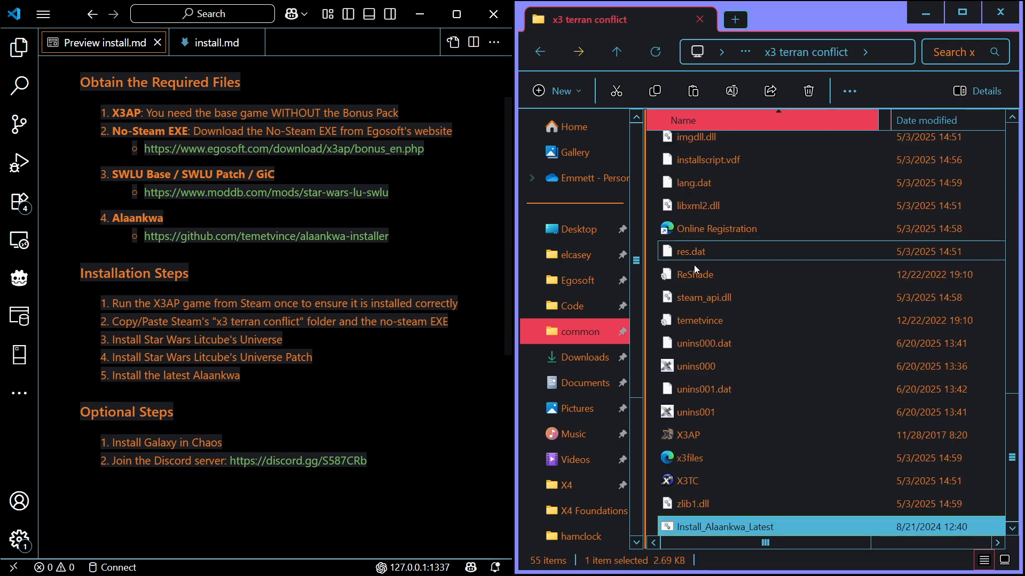
Run Install_Alaankwa_Latest in the x3 terran conflict folder, close its finished console, and return to the x3ap folder
double_click(748, 529)
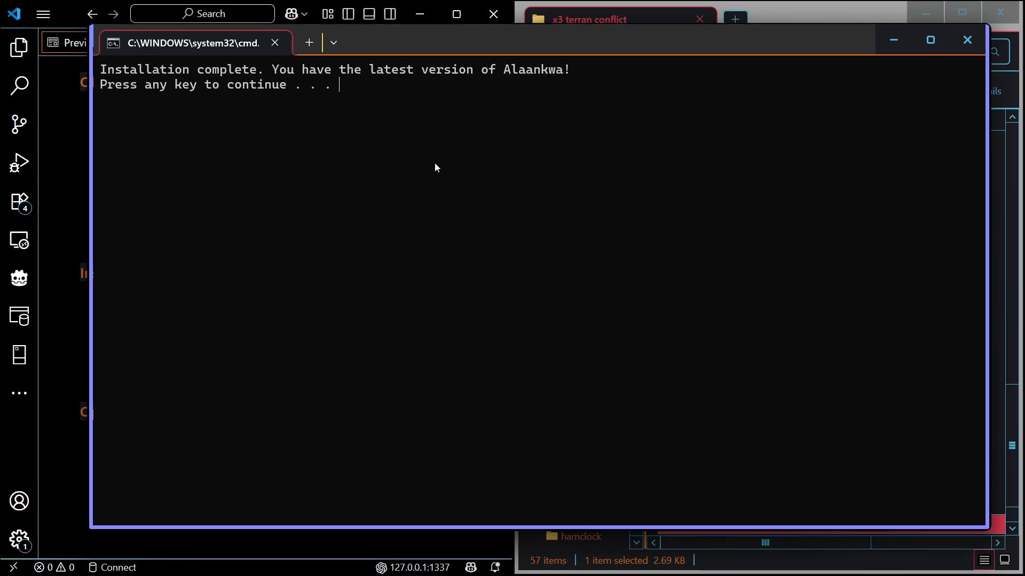
key(Return)
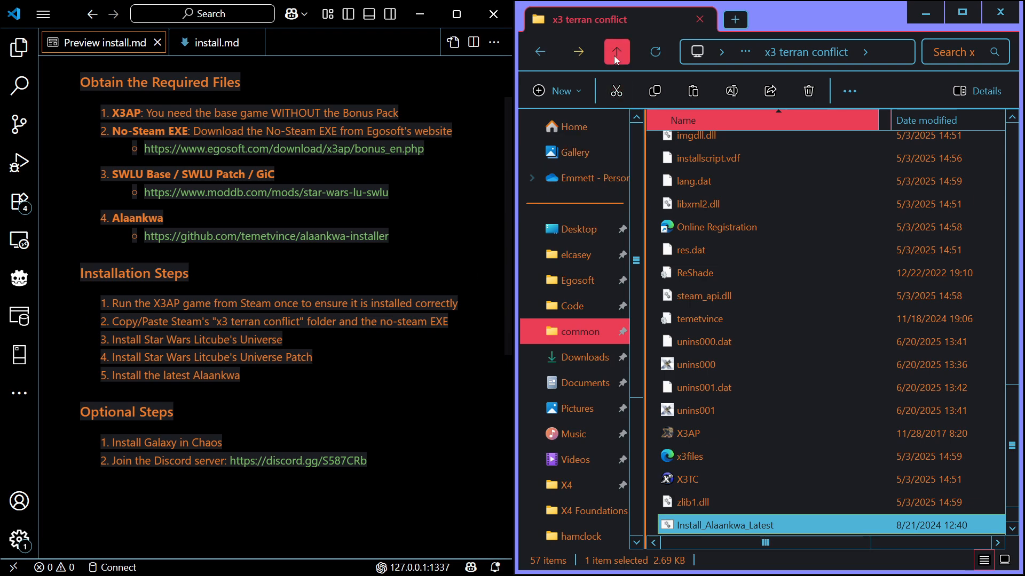
scroll(772, 343, down, 1)
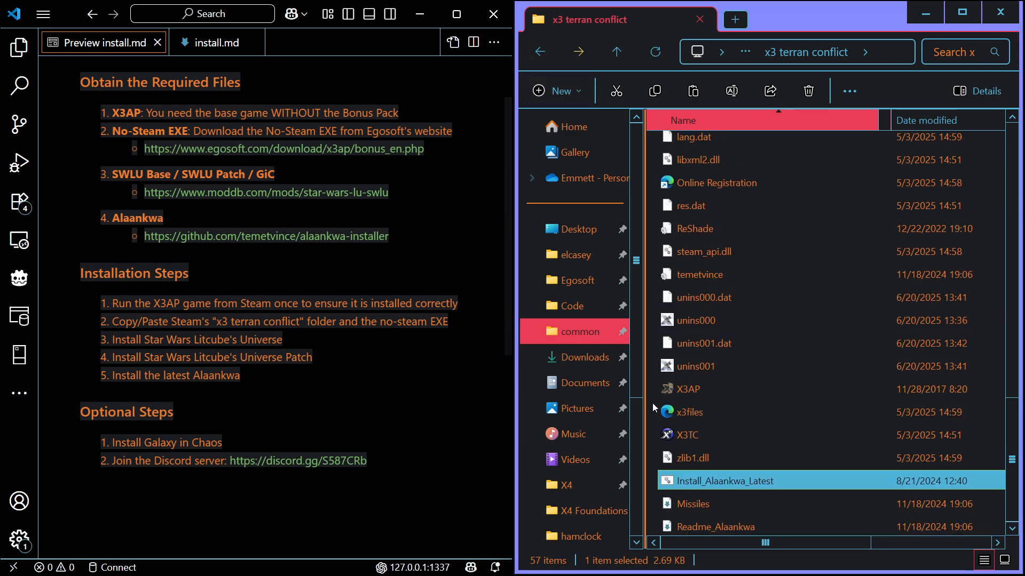
click(539, 52)
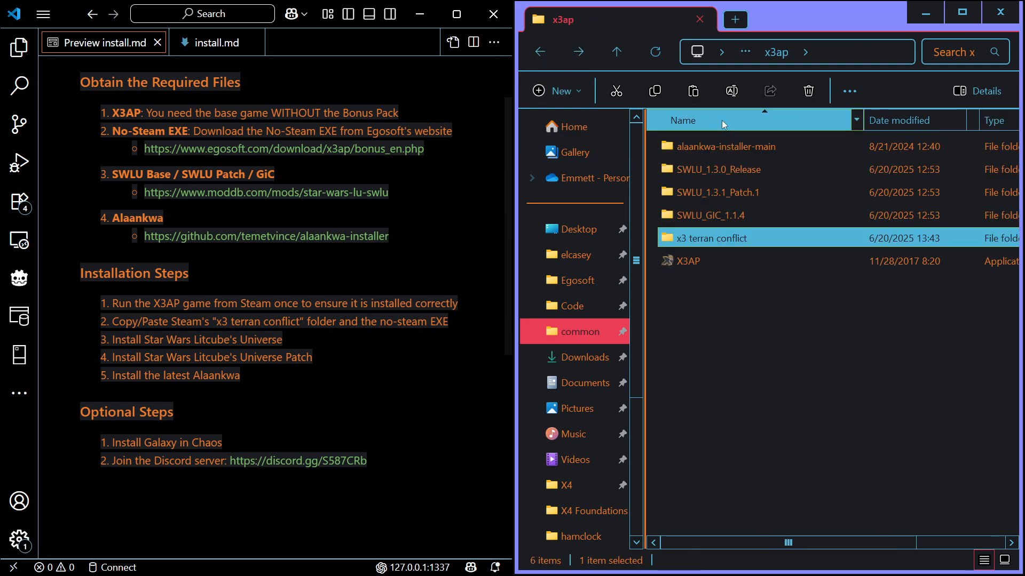
Look inside the Galaxy in Chaos files under SWLU_GIC_1.1.4 and copy the x3 terran conflict folder from SWLU GIC 1.1.4
double_click(744, 209)
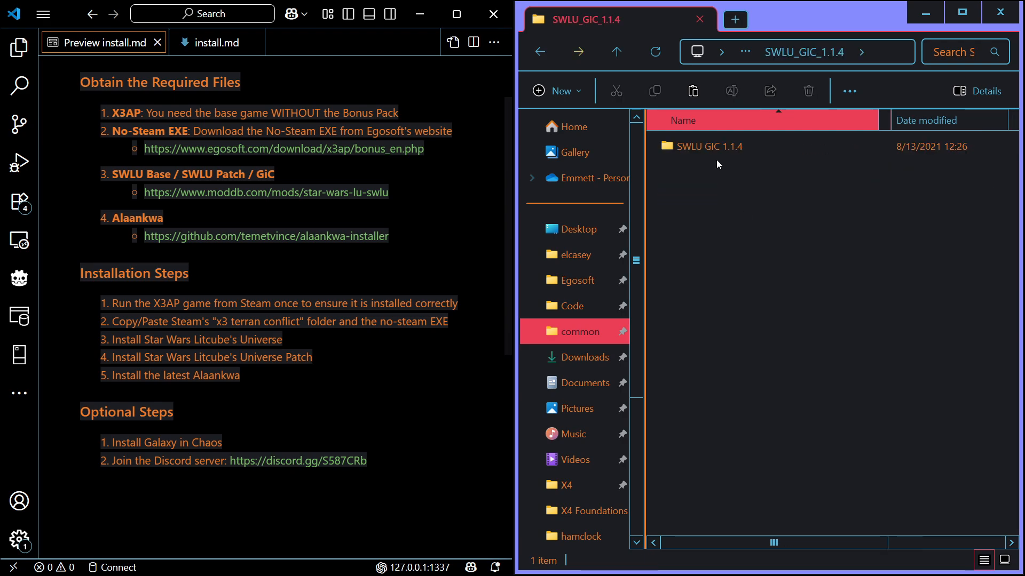
double_click(703, 151)
double_click(706, 147)
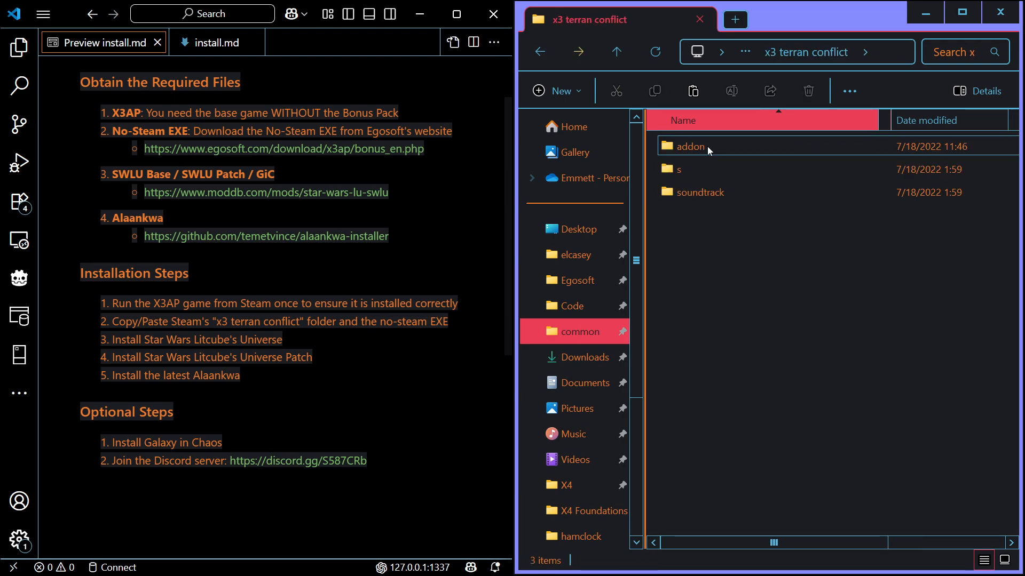
click(617, 54)
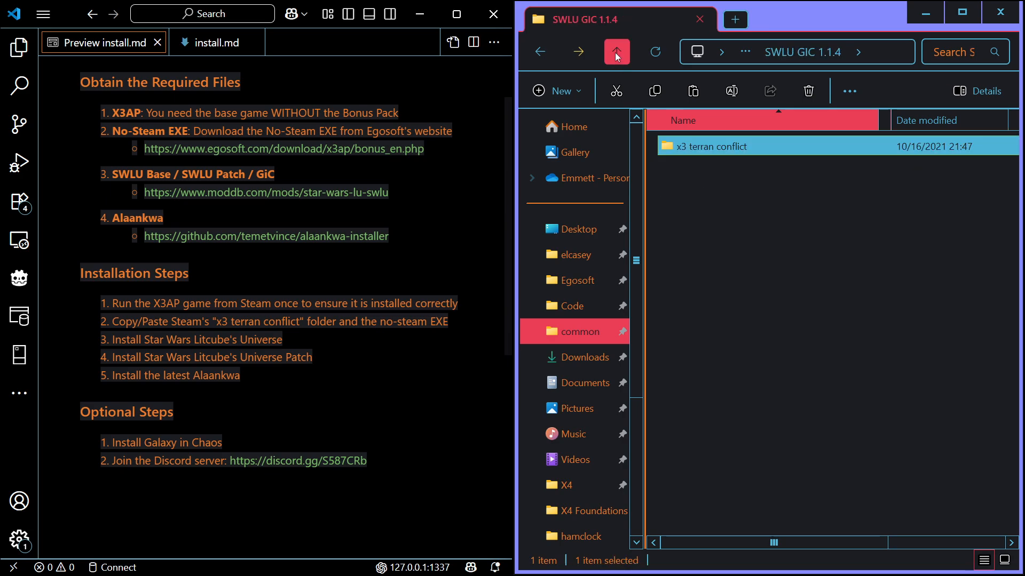
right_click(689, 146)
click(756, 158)
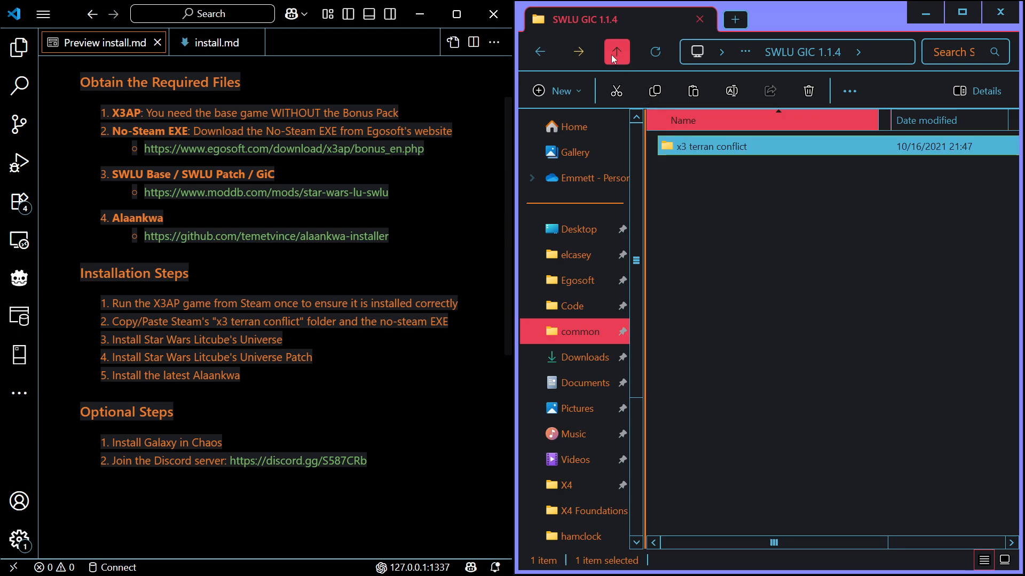
Paste the copied Galaxy in Chaos x3 terran conflict folder into x3ap, replacing the files in the destination
click(617, 63)
click(617, 64)
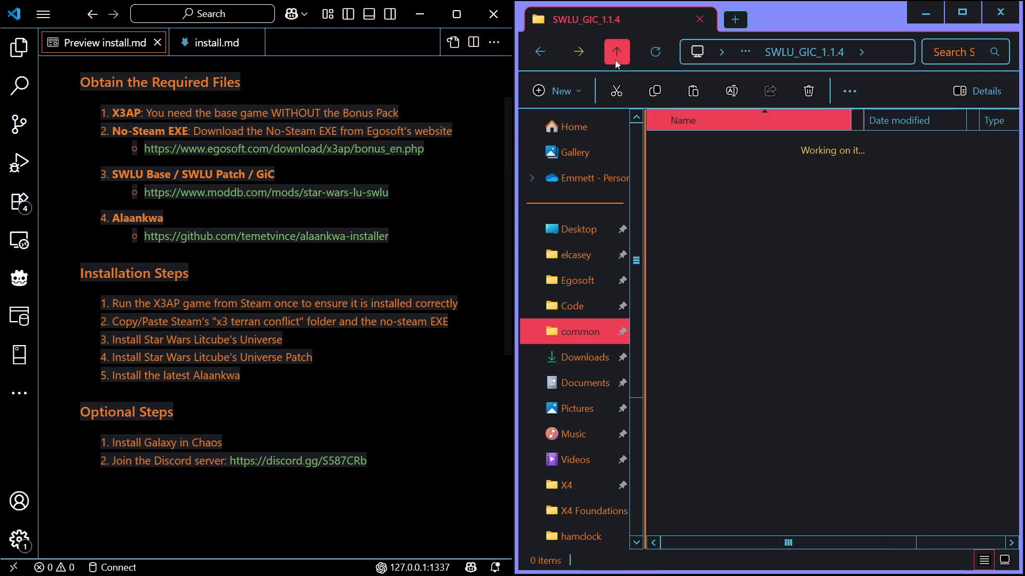
right_click(696, 295)
click(706, 235)
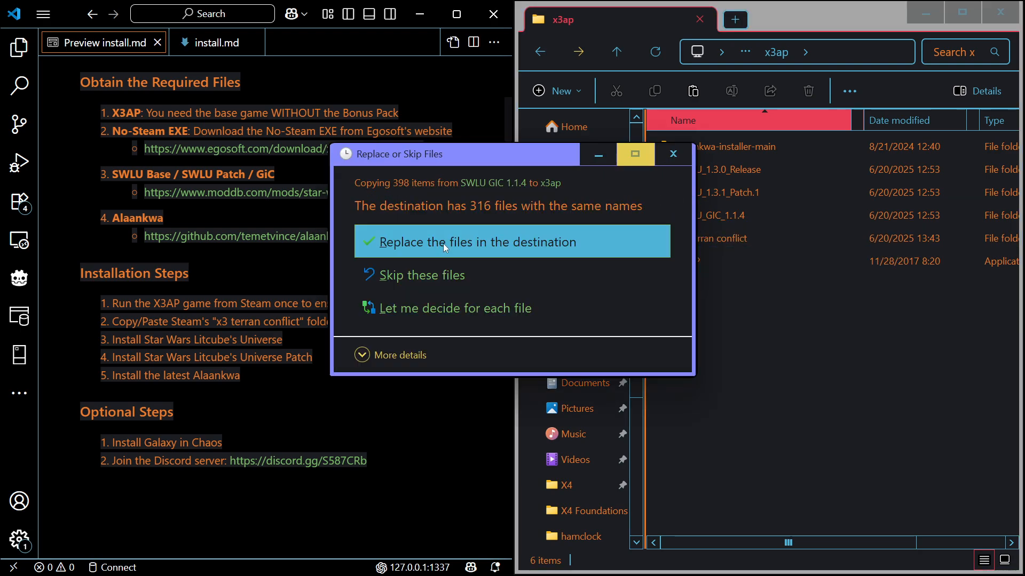
click(443, 242)
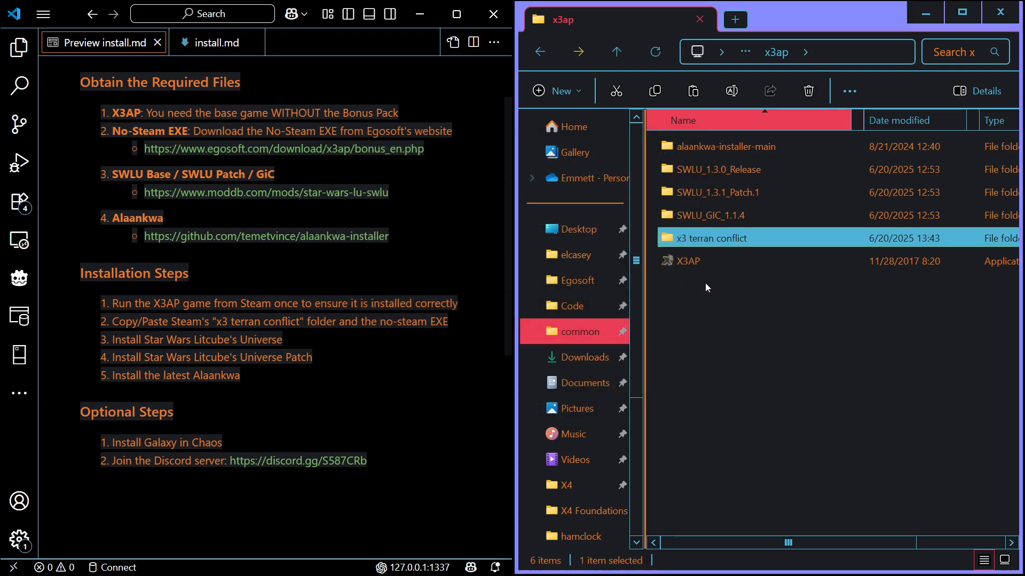
click(705, 283)
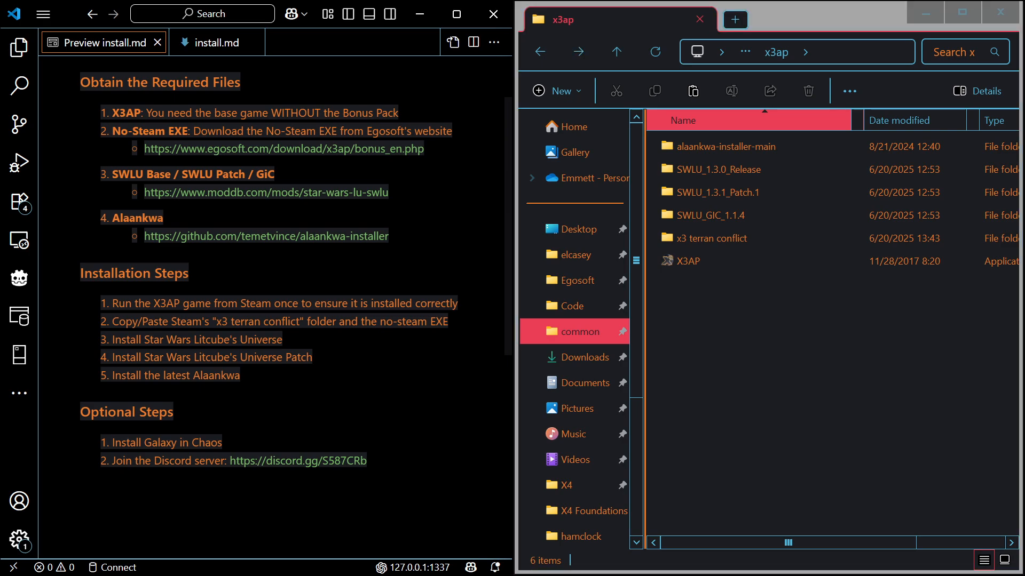
Launch X3AP from the x3 terran conflict folder to check the modded game's main menu, and quit the game
double_click(674, 238)
scroll(673, 257, down, 13)
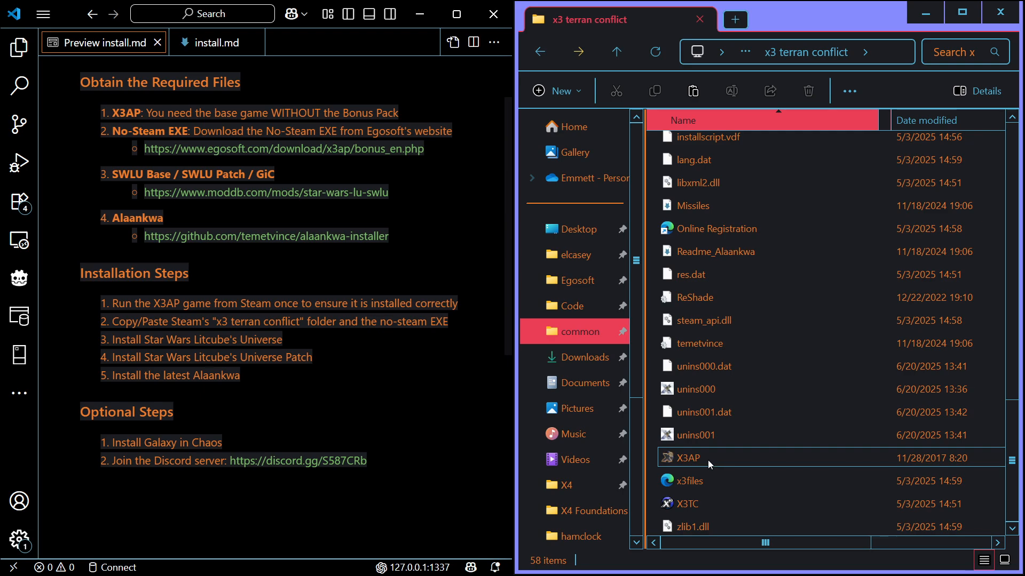
click(696, 461)
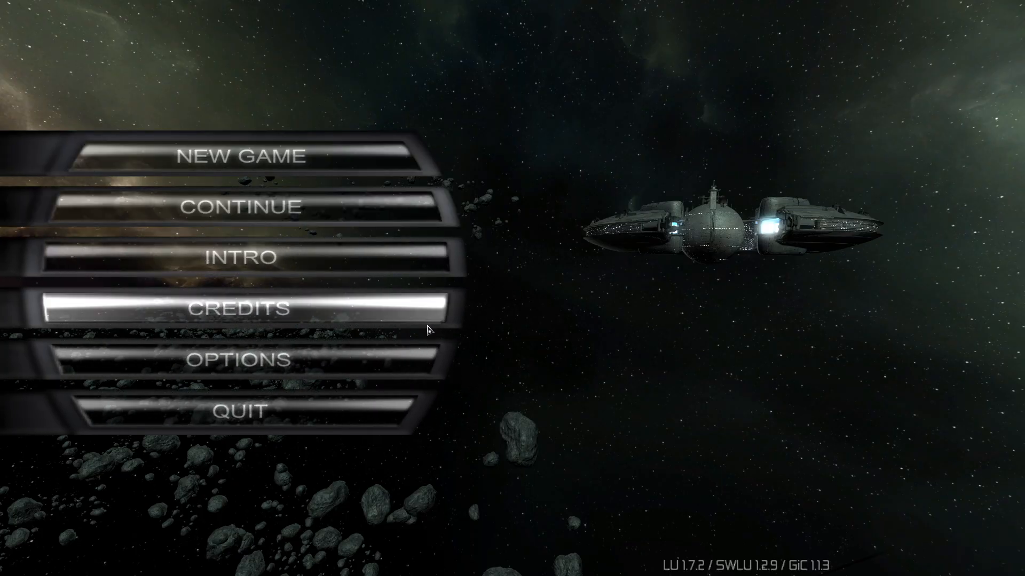
click(388, 424)
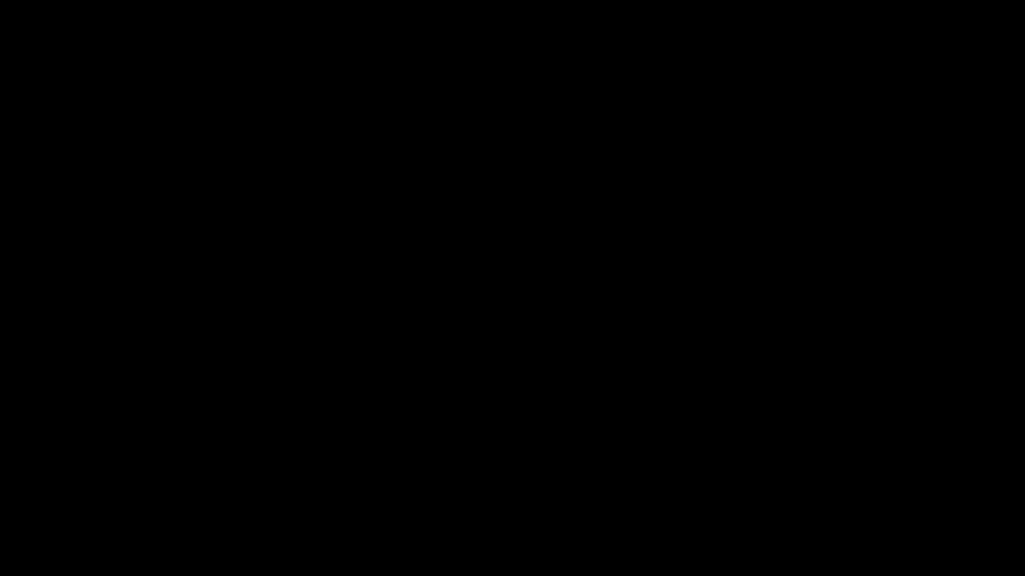